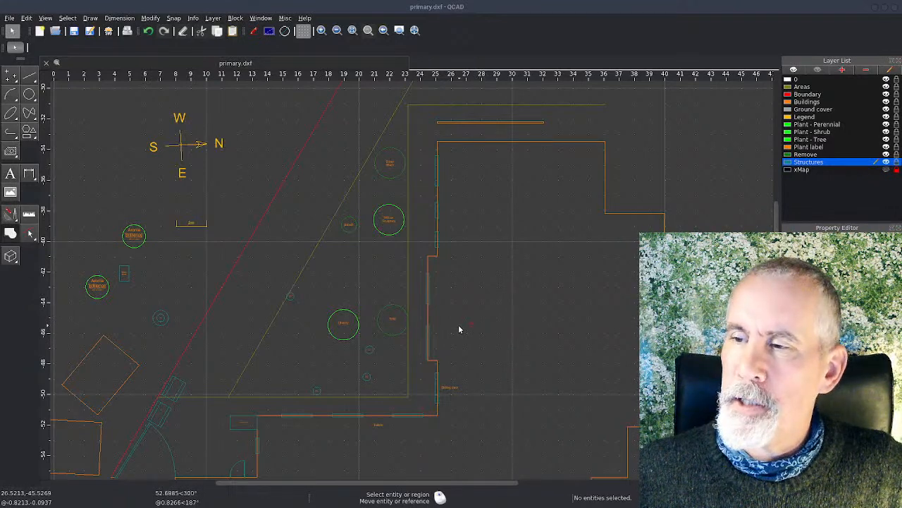
Step: Switch to the browser slides, view the list of Bench, Seating area and Labyrinth, and return to the QCAD drawing
key("alt+Tab")
key("alt+Tab")
key("alt+Tab")
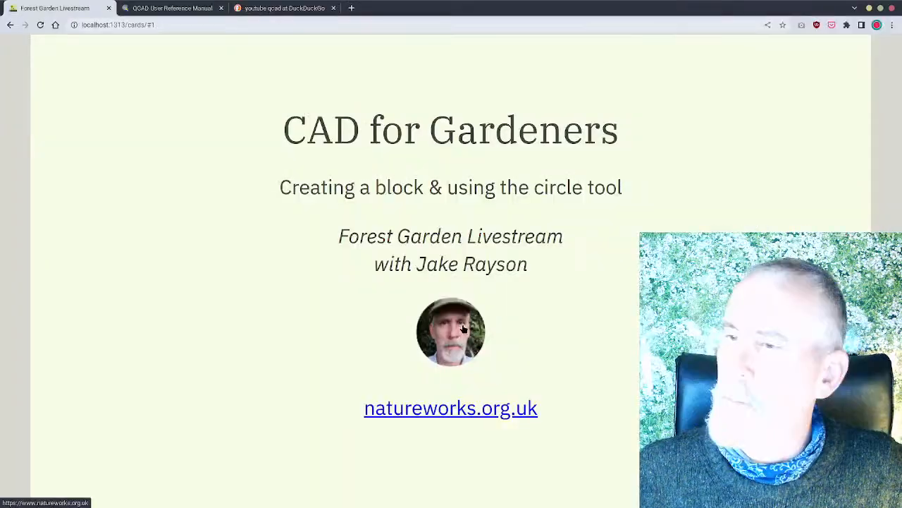
key("Right")
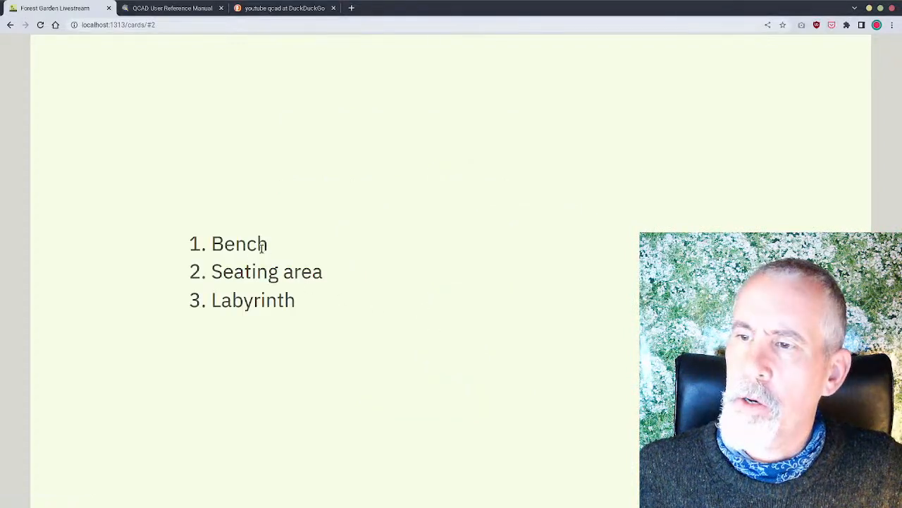
left_click_drag(236, 243, 277, 248)
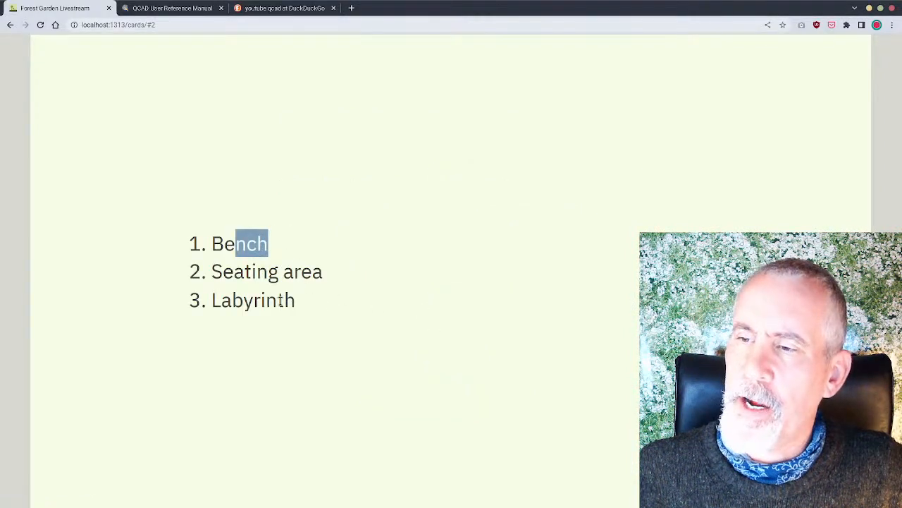
key("alt+Tab")
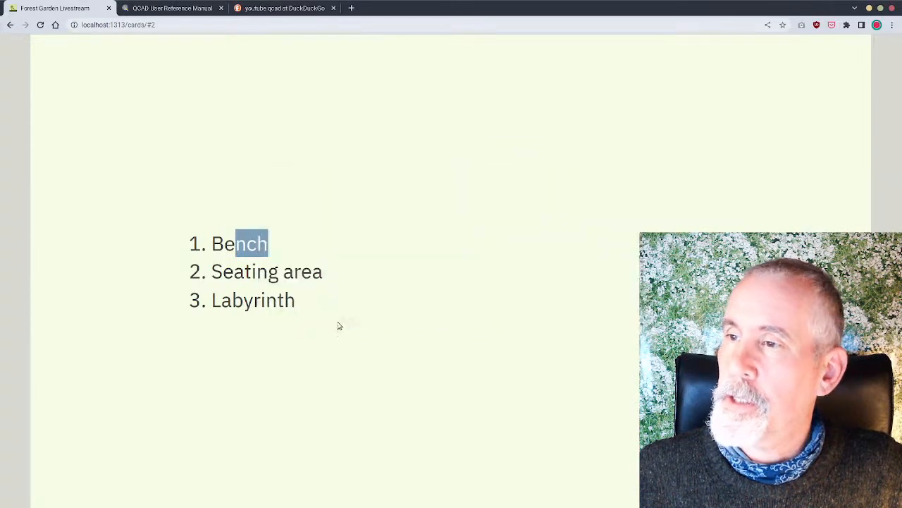
key("alt+Tab")
key("alt+Tab")
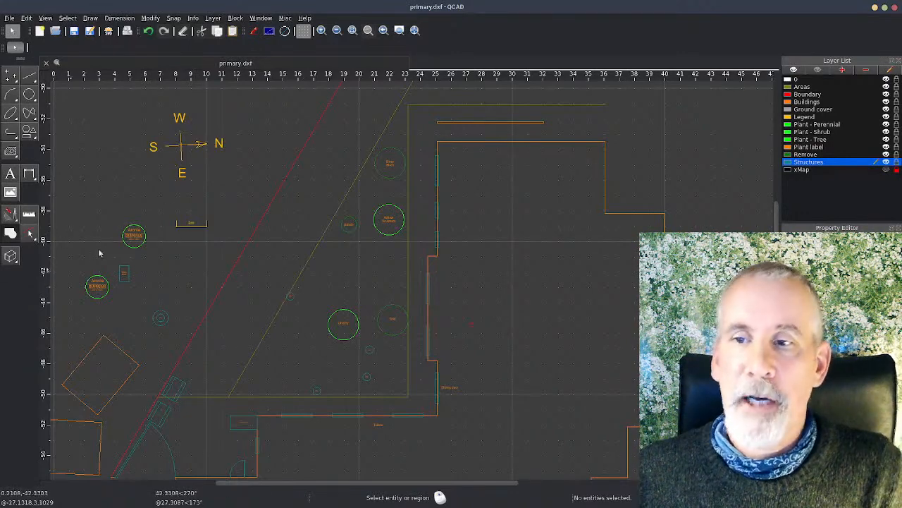
Step: Examine the two Aronia 'Brilliance' plants by selecting each one to see that its circle and labels belong to one block reference
scroll(107, 235, "up", 3)
scroll(107, 235, "up", 10)
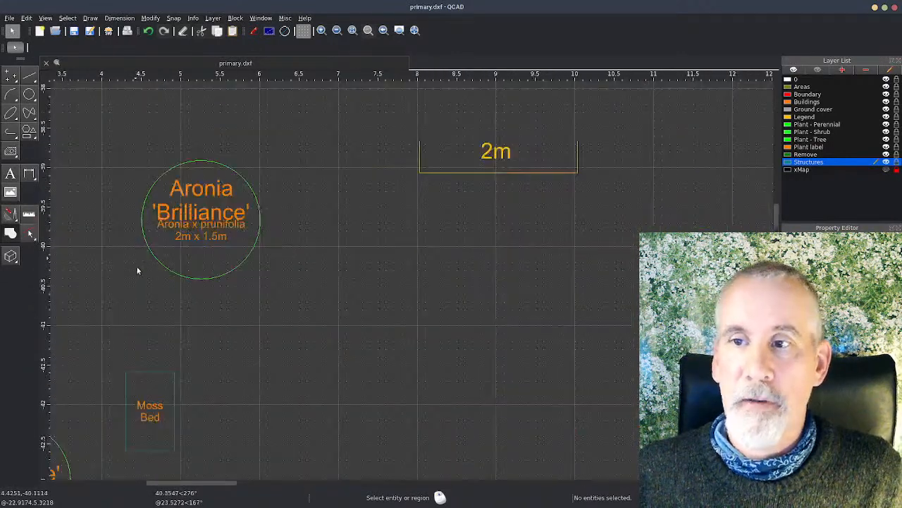
left_click(422, 320)
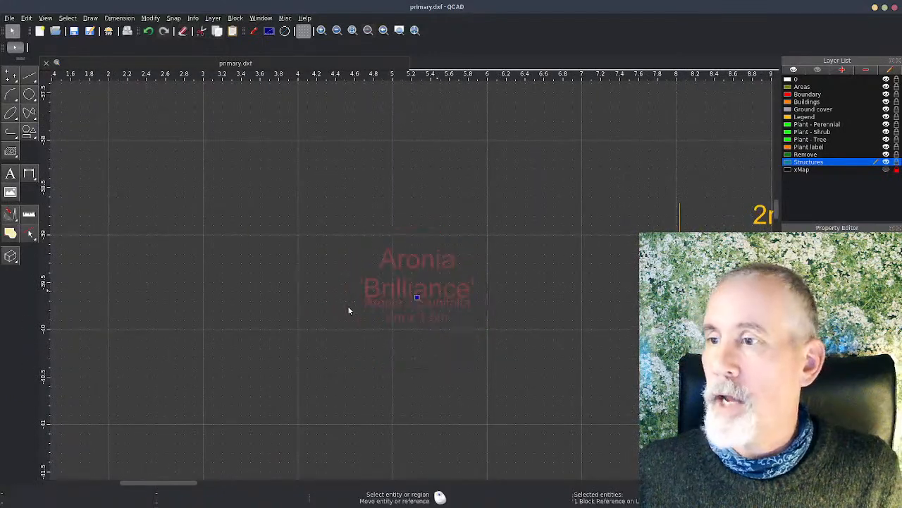
left_click(254, 349)
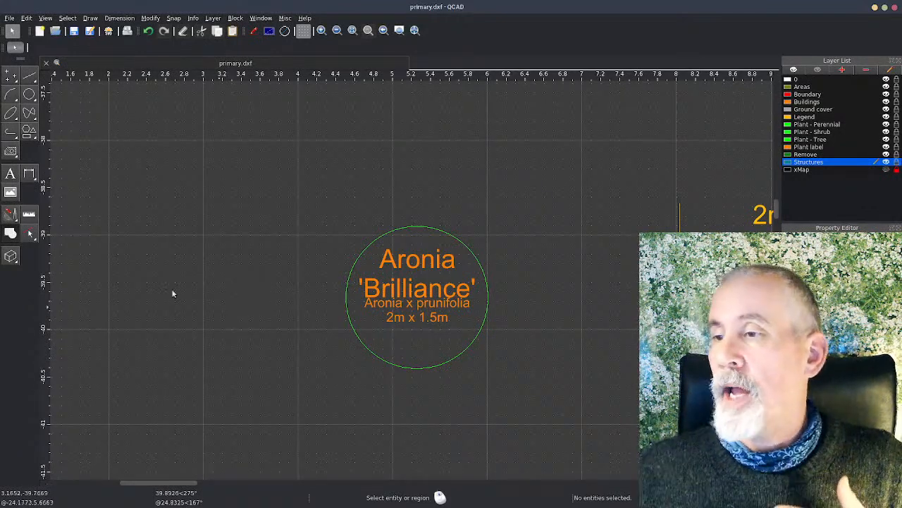
left_click(398, 291)
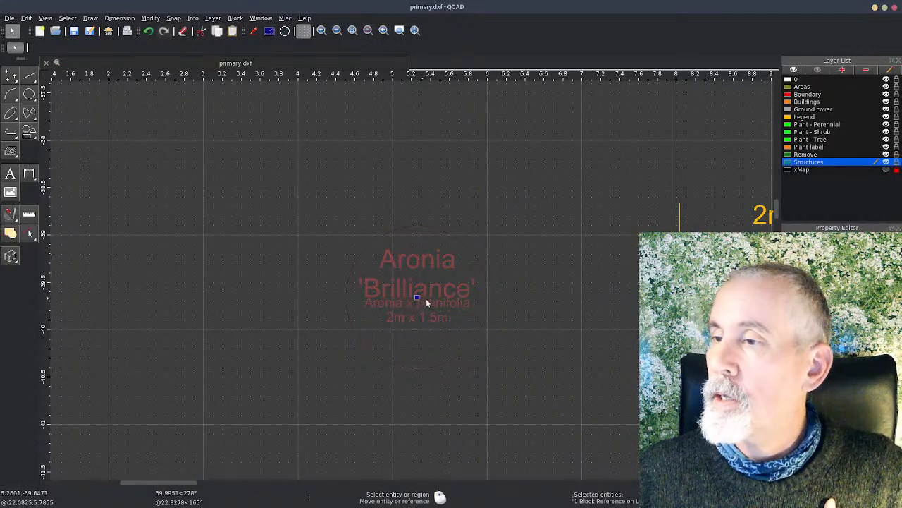
scroll(424, 298, "down", 5)
middle_click_drag(425, 302, 417, 260)
left_click(320, 381)
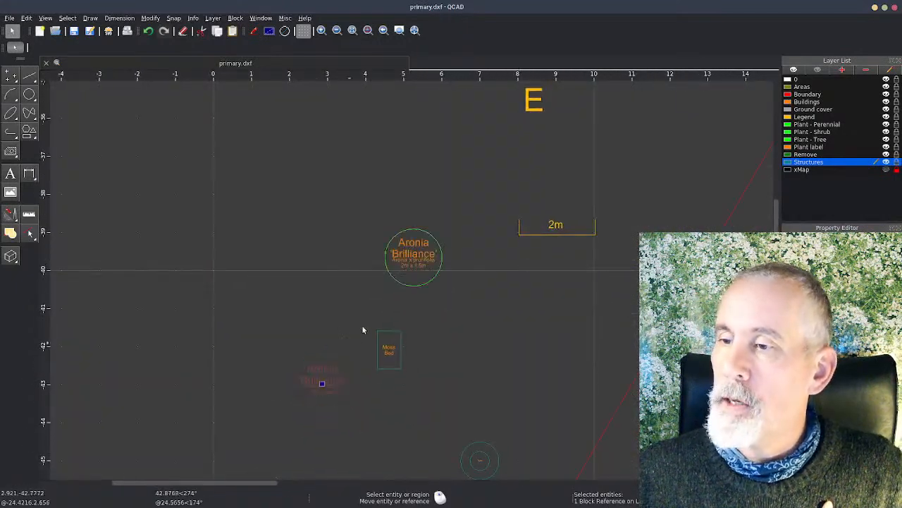
left_click(423, 263)
left_click(337, 378)
left_click(417, 267)
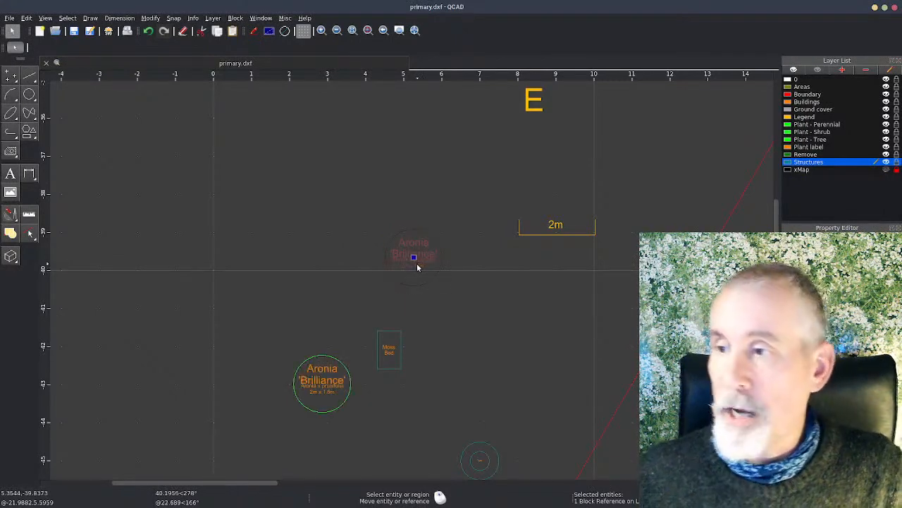
Step: Open the Aronia block for editing, change its label to Aronia 'Brilliant' and return to the main drawing
double_click(423, 257)
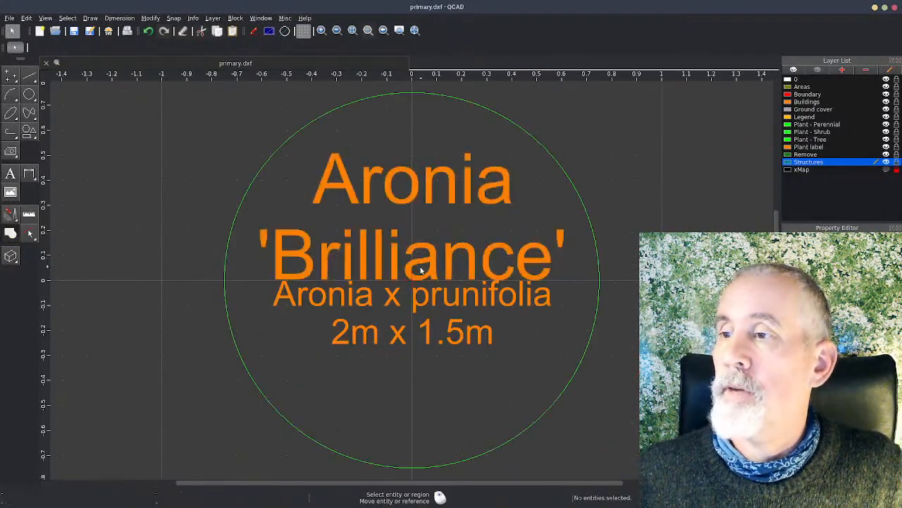
double_click(421, 270)
left_click(405, 176)
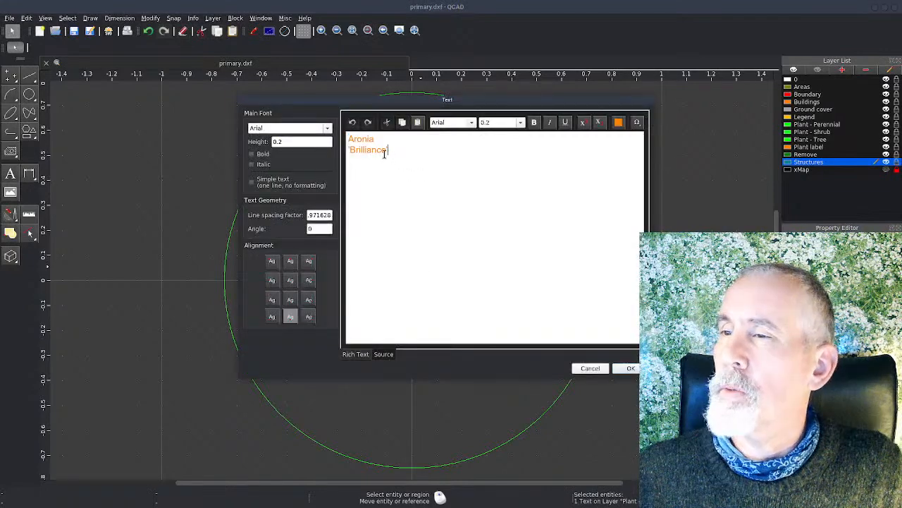
key("BackSpace")
key("BackSpace")
type("t'")
left_click(630, 368)
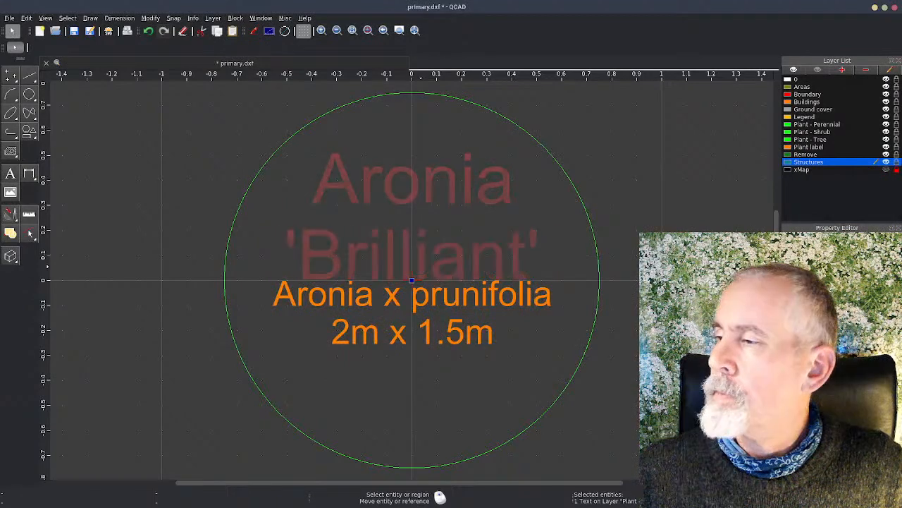
key("b")
key("m")
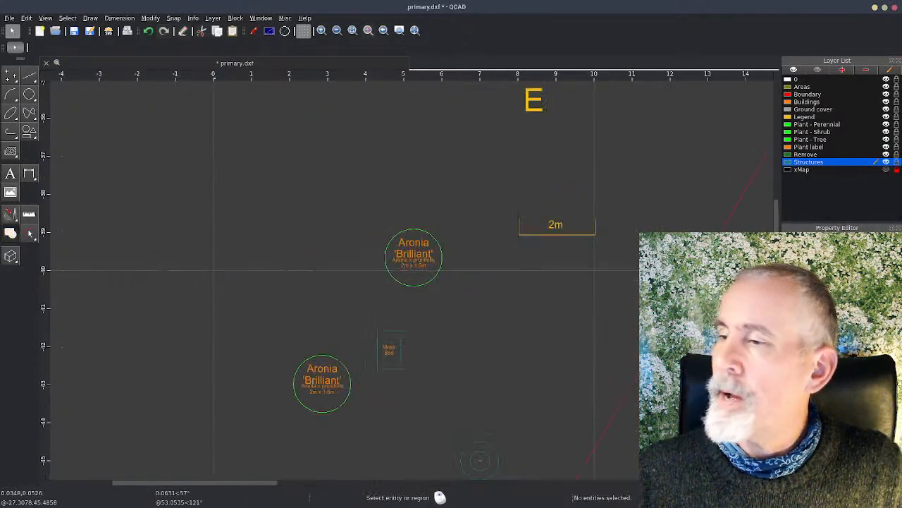
Step: Check the other Aronia plant's label and undo the block's label change
left_click(310, 387)
scroll(318, 384, "up", 4)
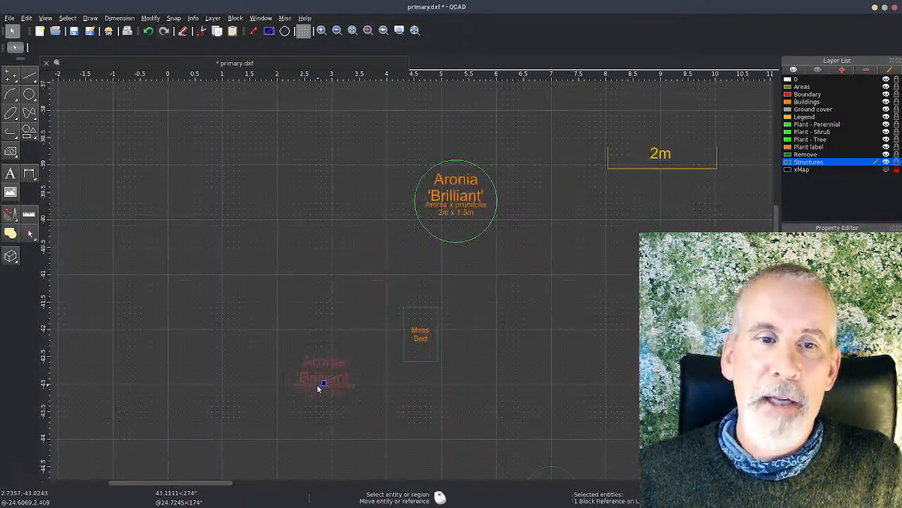
key("Escape")
scroll(349, 260, "down", 2)
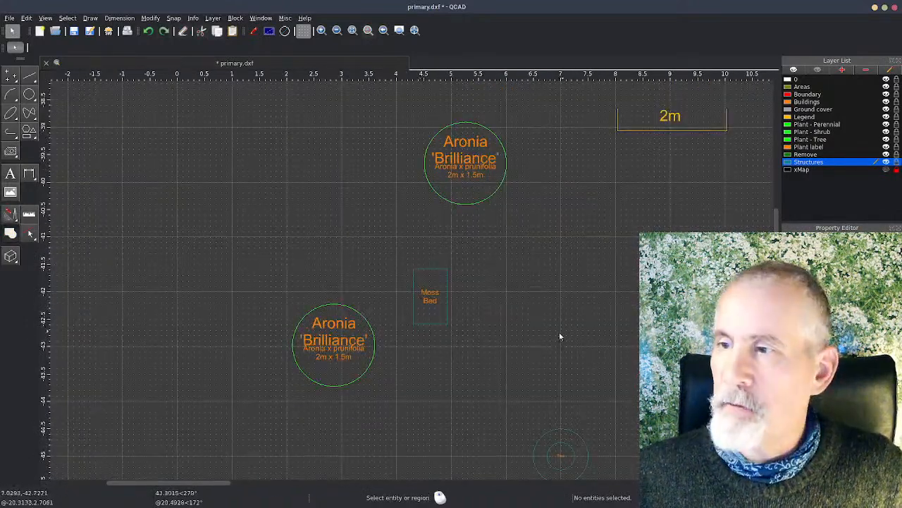
middle_click_drag(562, 331, 427, 338)
scroll(427, 337, "down", 2)
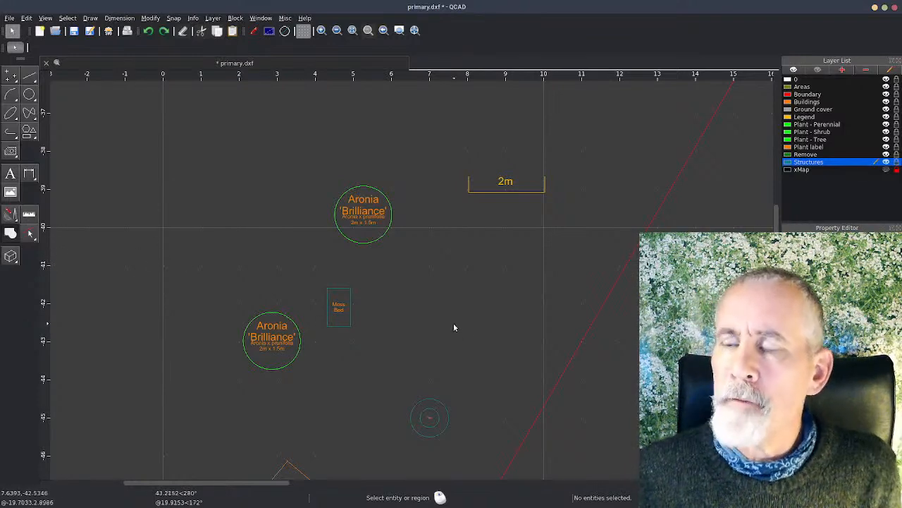
Step: Draw a rectangle 1.2 wide and 0.5 high by position and size, in the empty area between and west of the Aronia plants
left_click(29, 132)
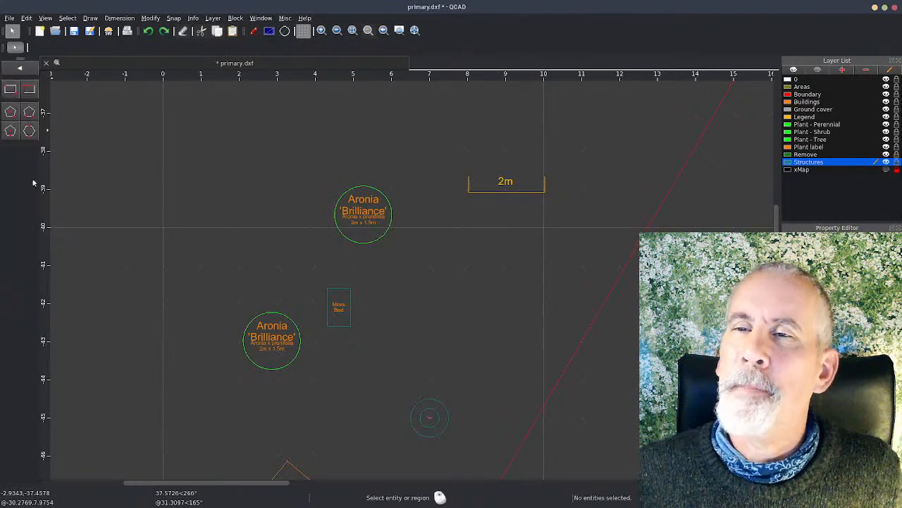
left_click(30, 89)
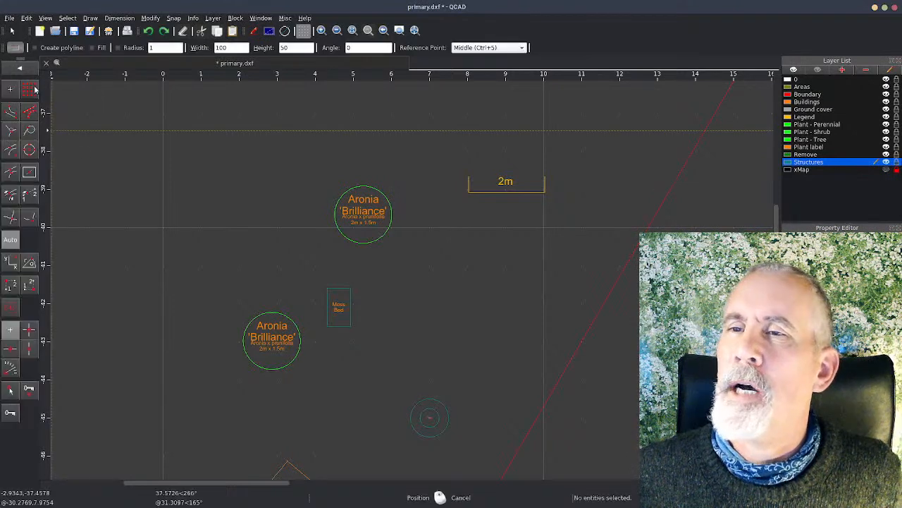
double_click(237, 46)
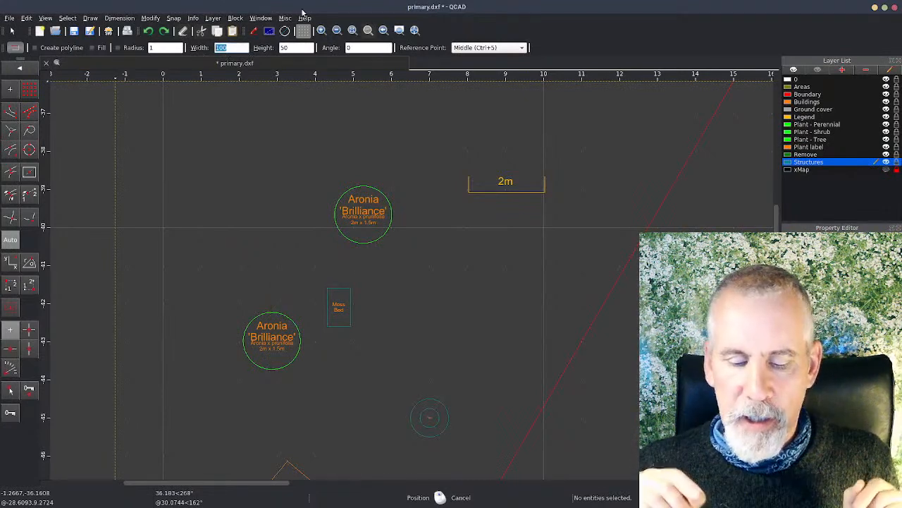
type("1")
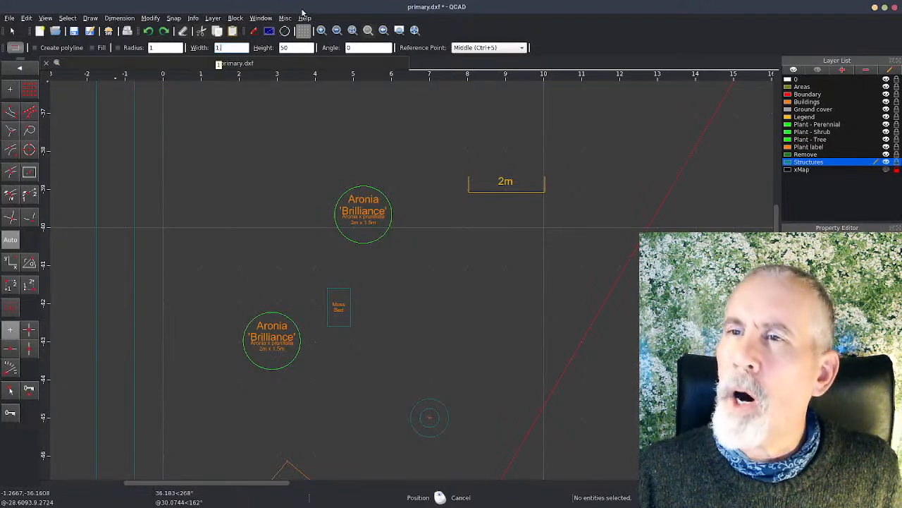
type(".2")
key("Tab")
type("0.5")
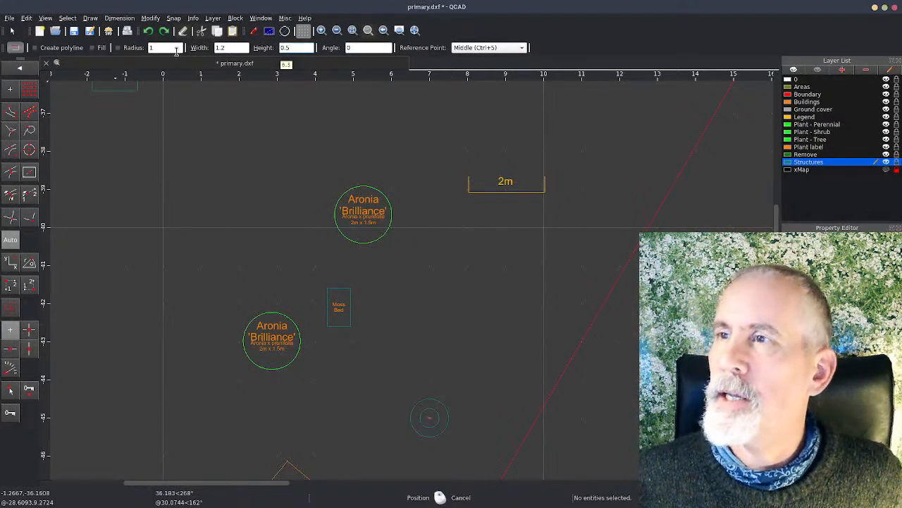
left_click(246, 256)
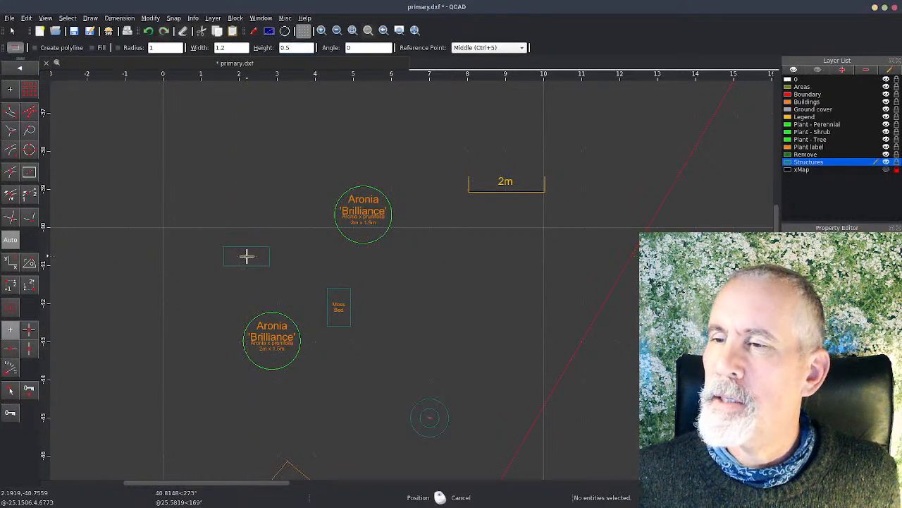
right_click(215, 280)
Step: Try selecting one edge and all four lines of the new rectangle, and clear the selection
scroll(239, 275, "down", 2)
middle_click_drag(245, 270, 155, 159)
left_click(156, 161)
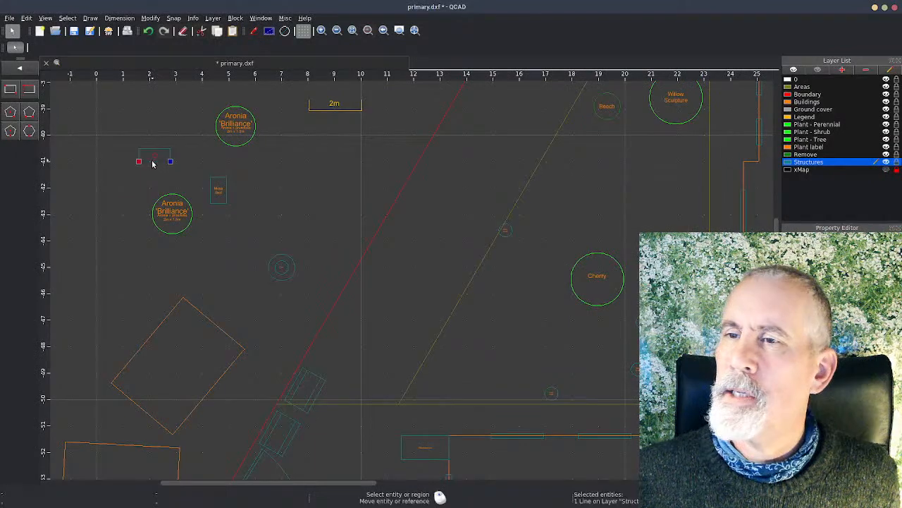
scroll(160, 161, "up", 5)
scroll(136, 134, "down", 4)
left_click_drag(98, 108, 189, 163)
middle_click_drag(158, 182, 272, 235)
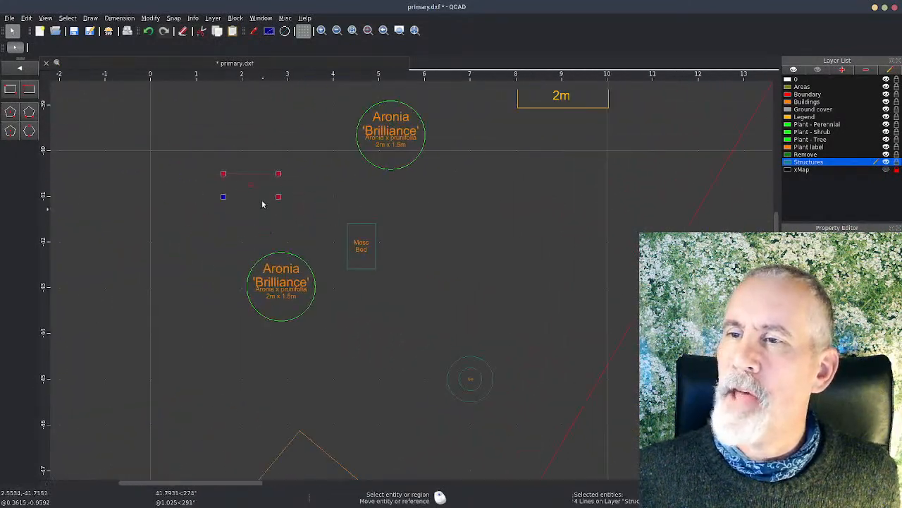
scroll(247, 208, "up", 3)
left_click(244, 224)
left_click_drag(201, 162, 347, 229)
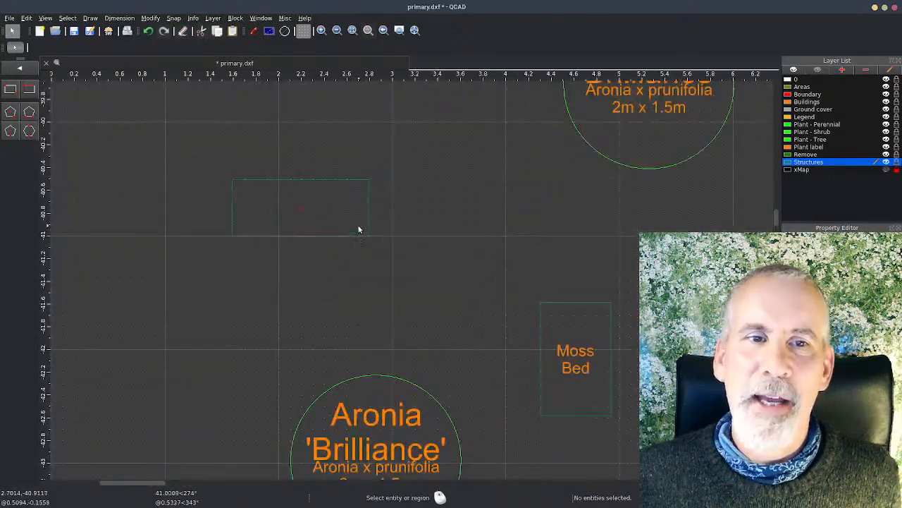
Step: Start creating a block from the rectangle's four lines, with its lower-left corner as the reference point
left_click_drag(213, 166, 428, 277)
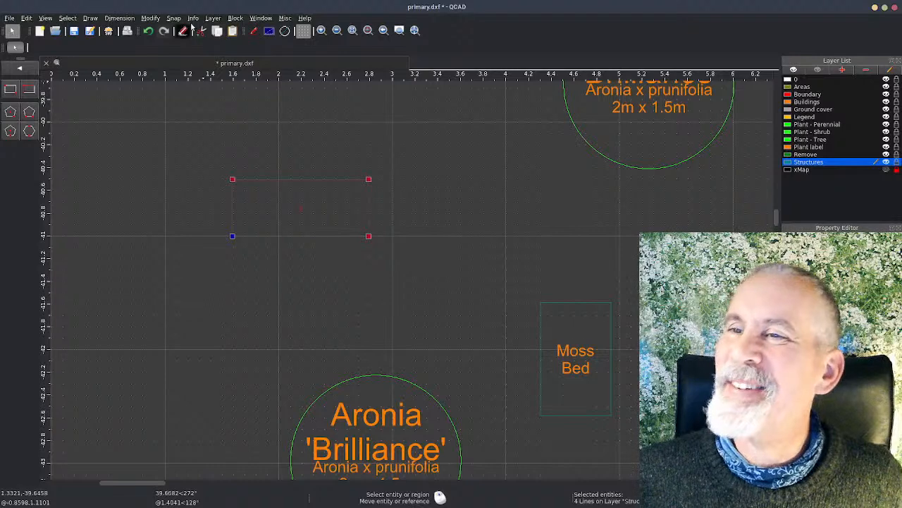
left_click(235, 17)
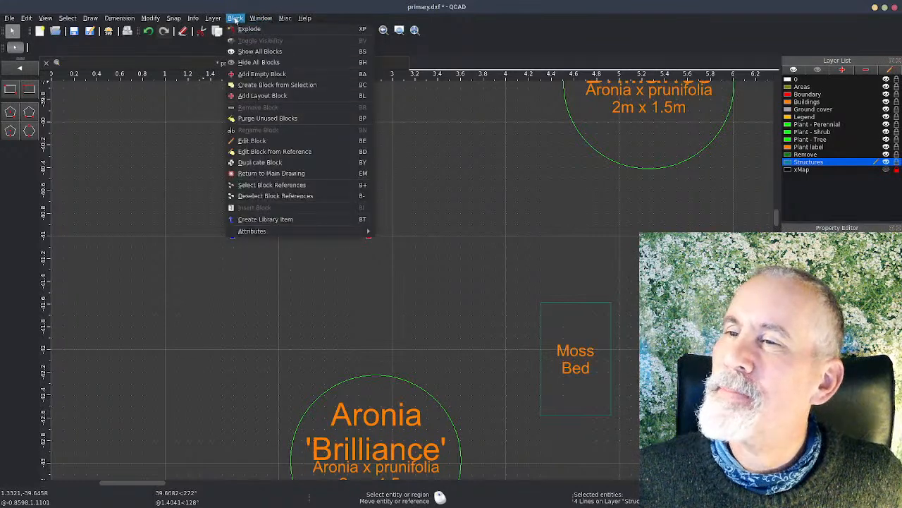
left_click(266, 85)
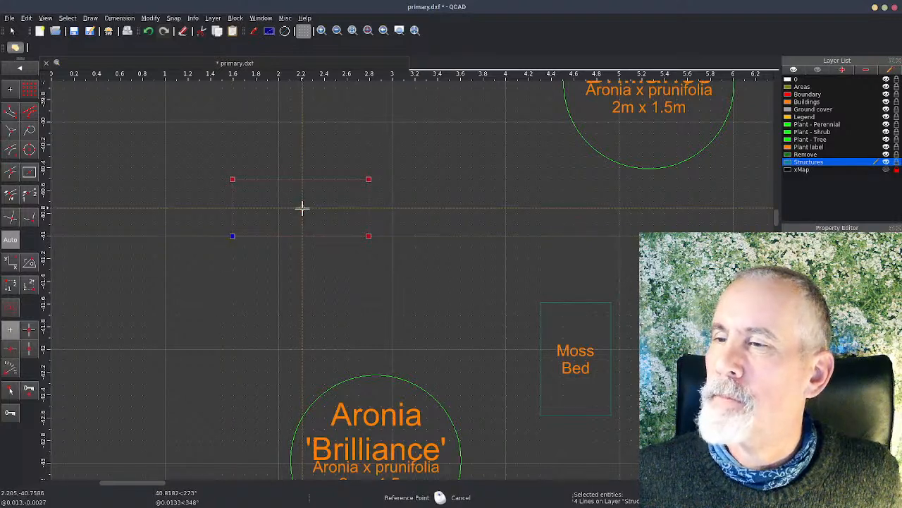
left_click(232, 236)
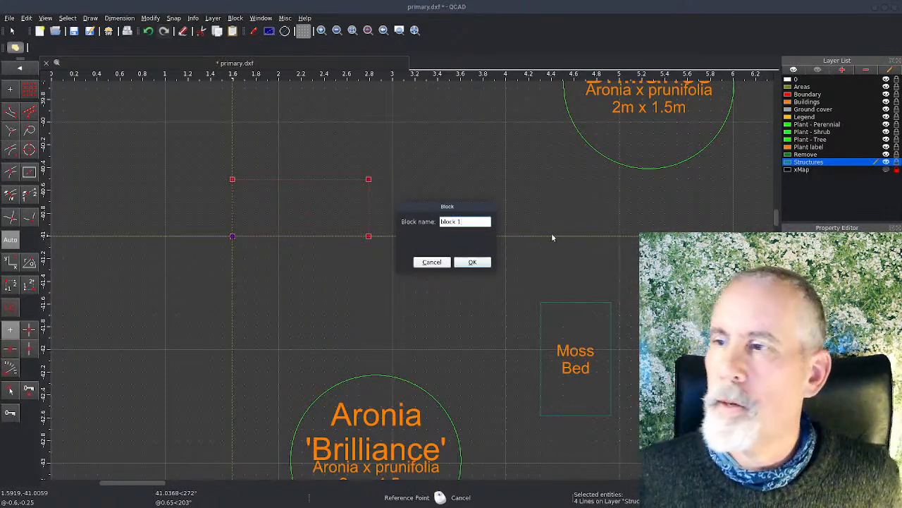
left_click_drag(477, 221, 431, 220)
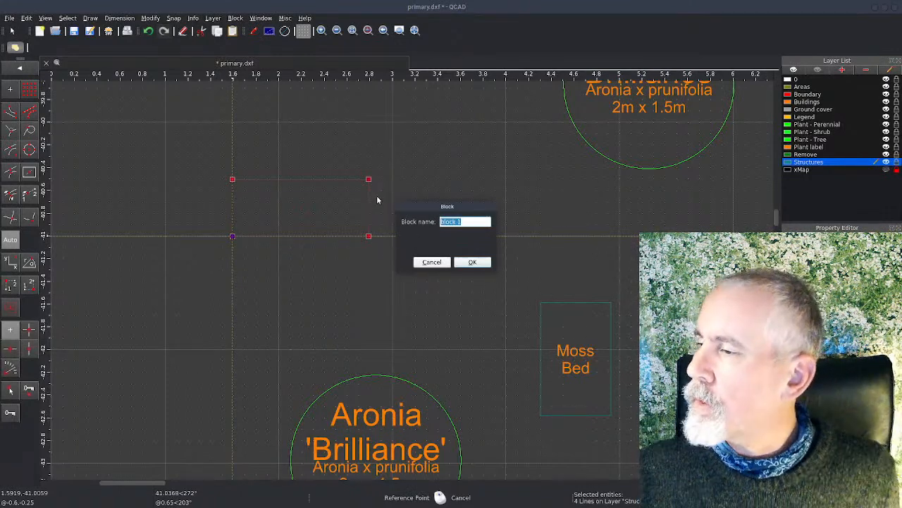
type("Bench")
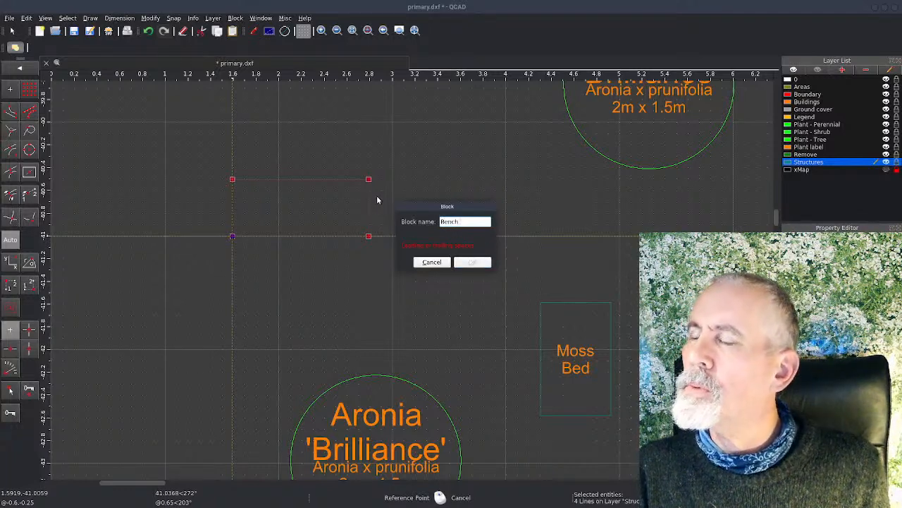
key("BackSpace")
key("BackSpace")
key("BackSpace")
key("BackSpace")
key("BackSpace")
key("BackSpace")
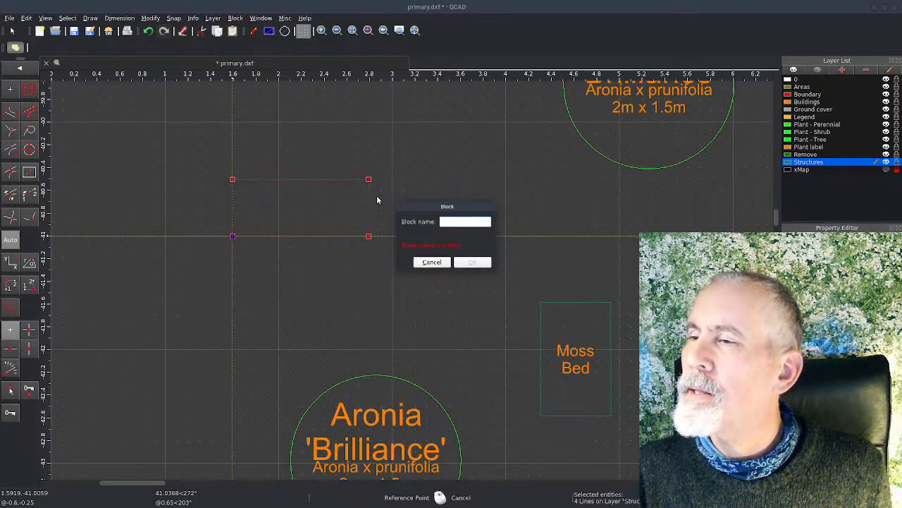
type("Ben")
key("BackSpace")
key("BackSpace")
key("BackSpace")
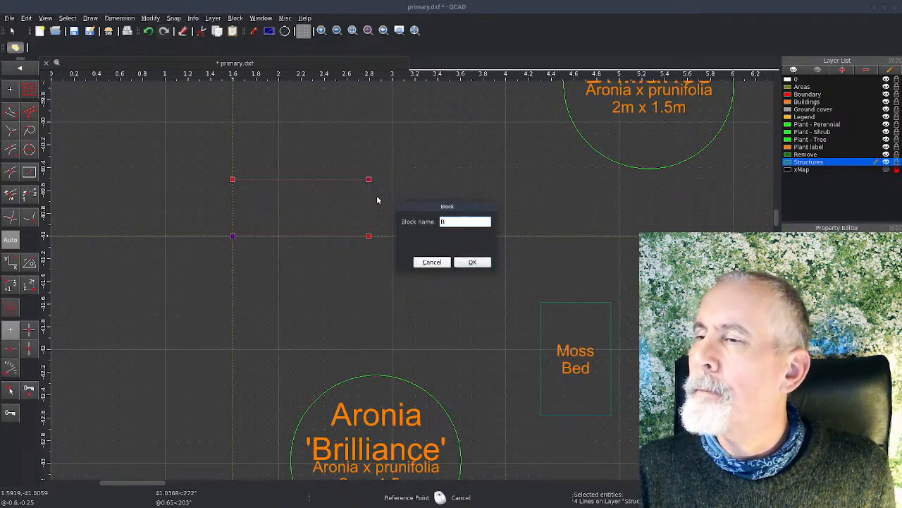
type("Seatin")
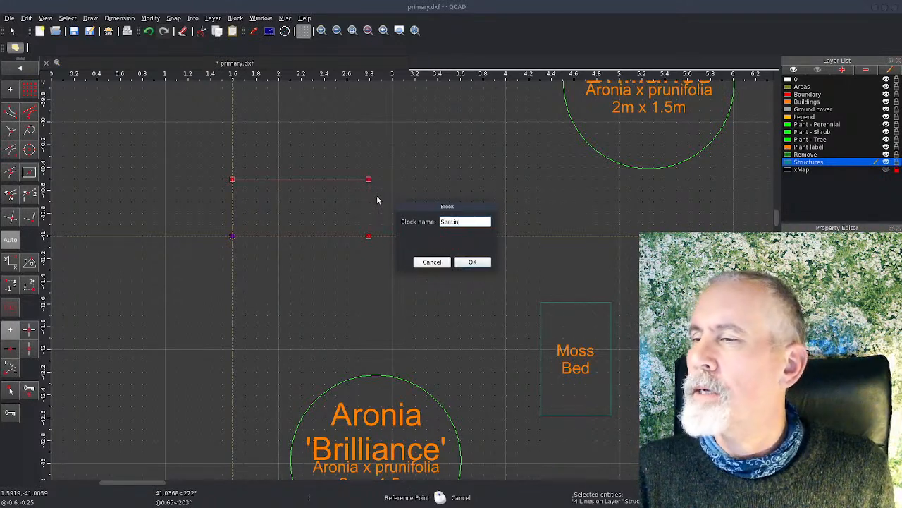
type("g area be")
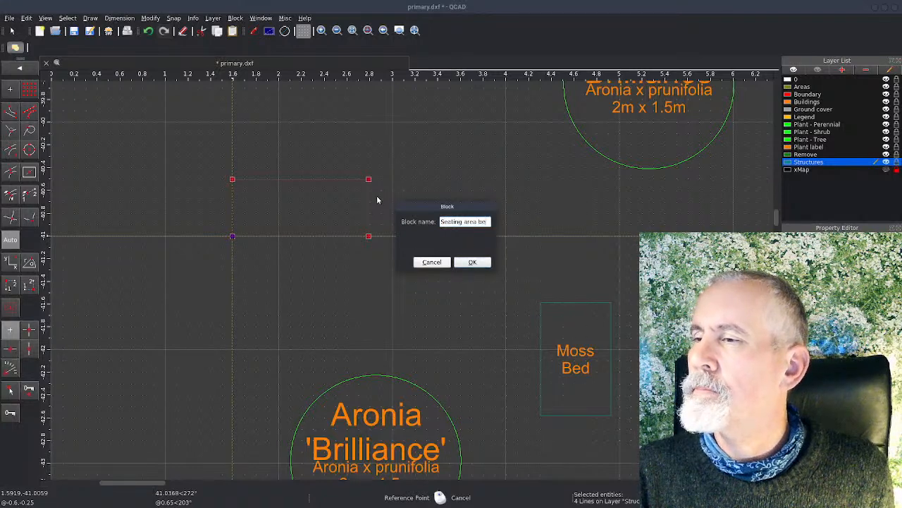
key("BackSpace")
key("BackSpace")
key("BackSpace")
key("BackSpace")
key("BackSpace")
key("BackSpace")
key("BackSpace")
key("BackSpace")
key("BackSpace")
key("BackSpace")
key("BackSpace")
key("BackSpace")
key("BackSpace")
key("BackSpace")
key("BackSpace")
Step: Name the new block "Bench - seating area" and create it from the rectangle
type("Bench ")
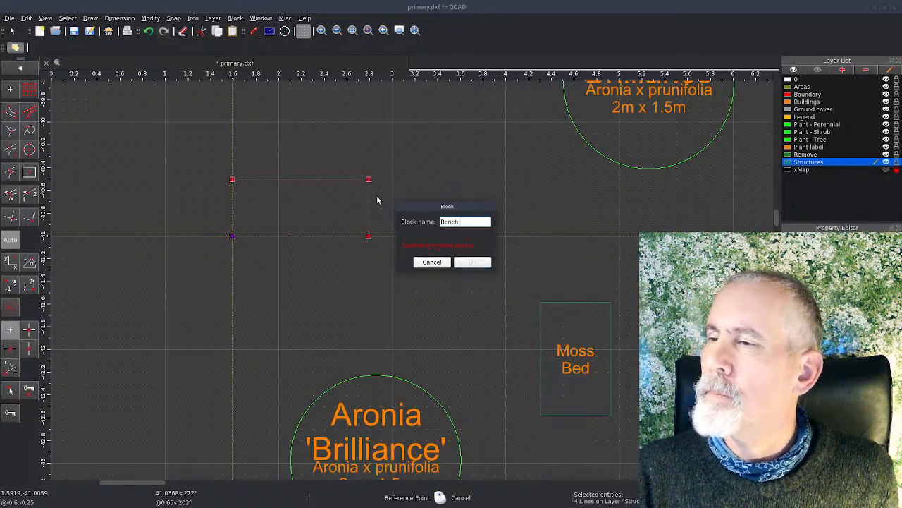
type("- seating area")
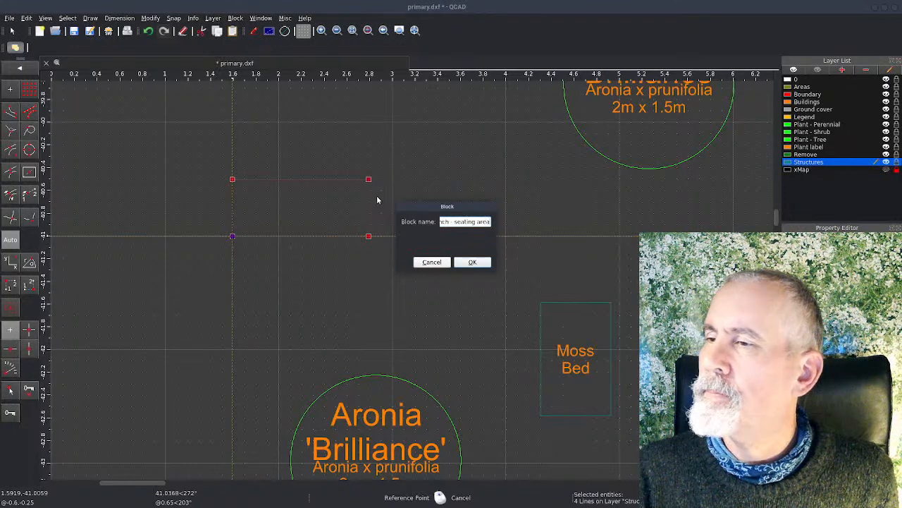
key("Return")
left_click(377, 195)
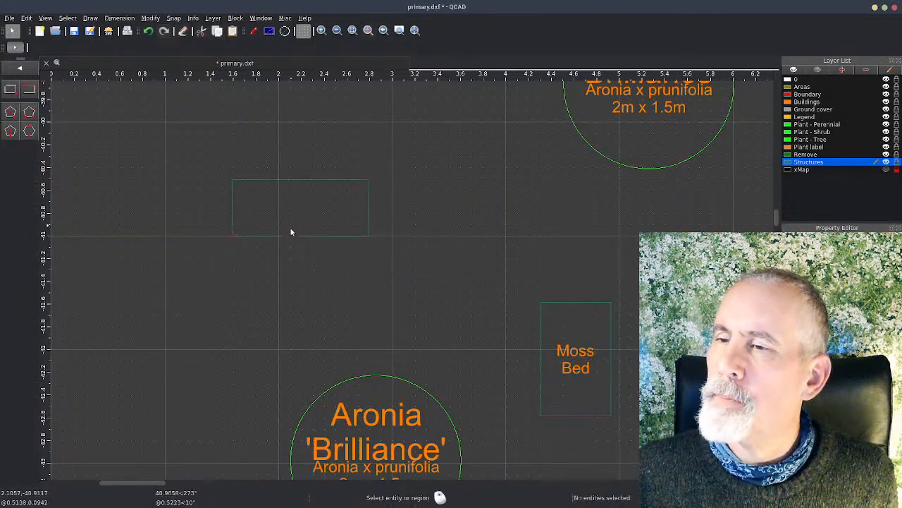
Step: Undock the Property Editor into the drawing area and set the bench block's angle to 45
scroll(280, 251, "down", 2)
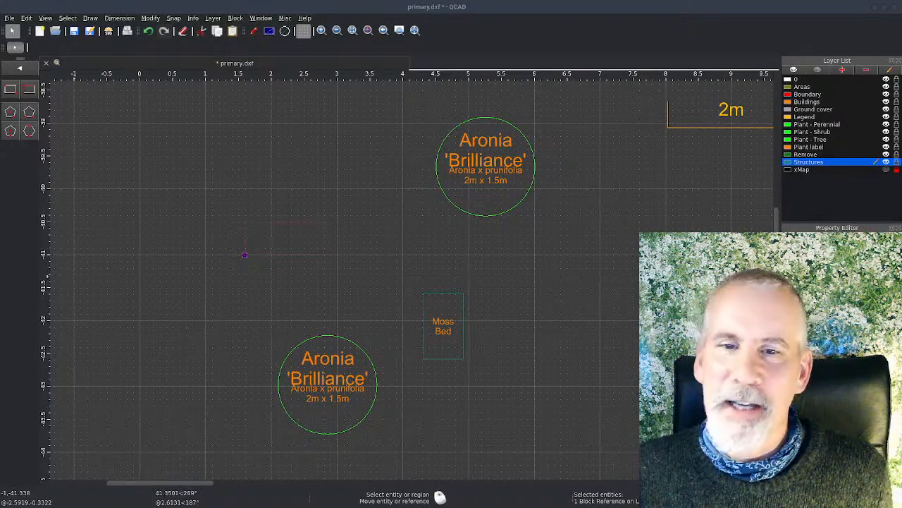
left_click_drag(705, 227, 140, 115)
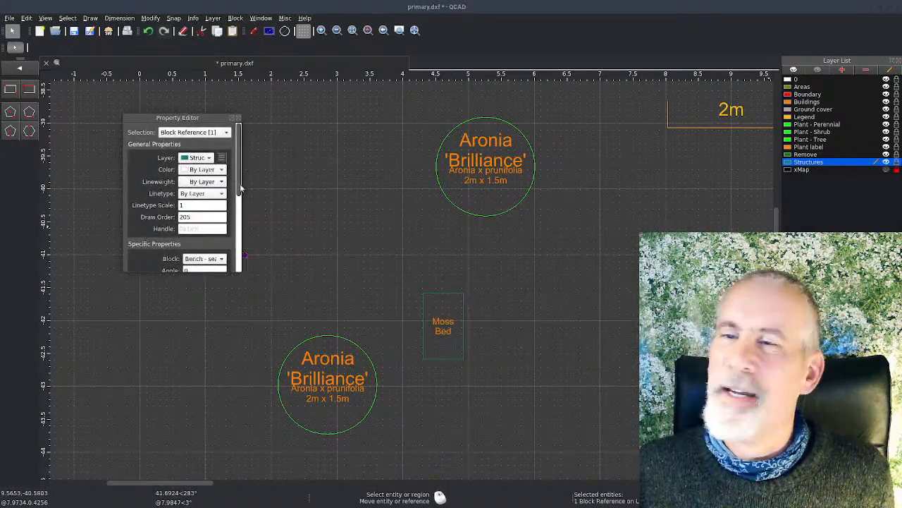
scroll(199, 207, "down", 2)
scroll(199, 207, "down", 1)
double_click(186, 214)
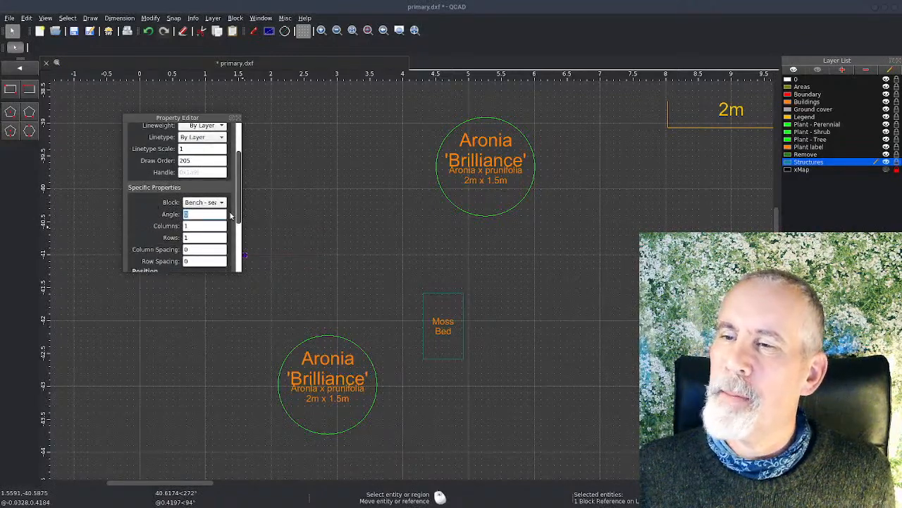
type("45")
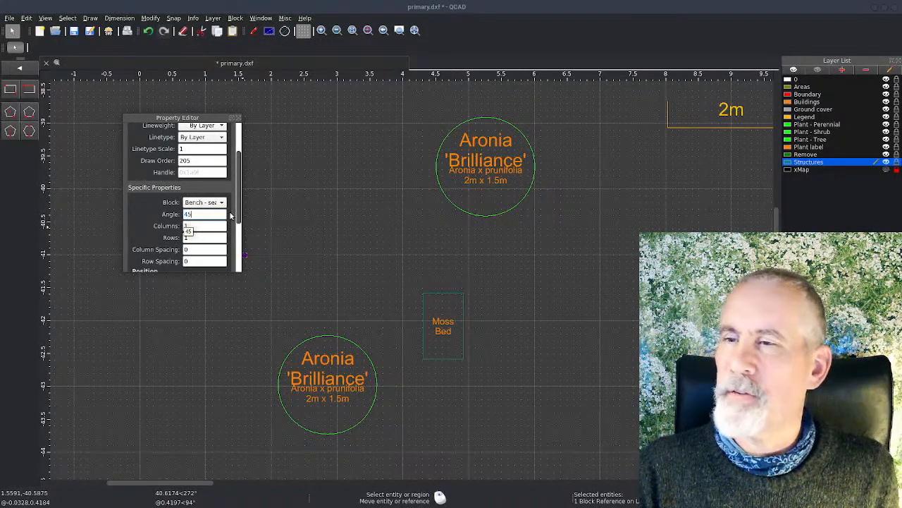
left_click_drag(196, 117, 265, 115)
left_click_drag(185, 120, 457, 122)
key("Return")
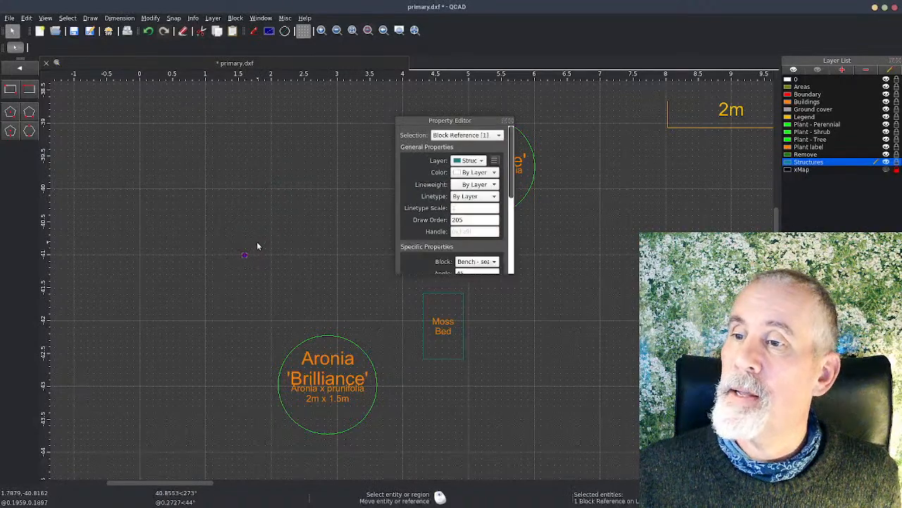
key("Escape")
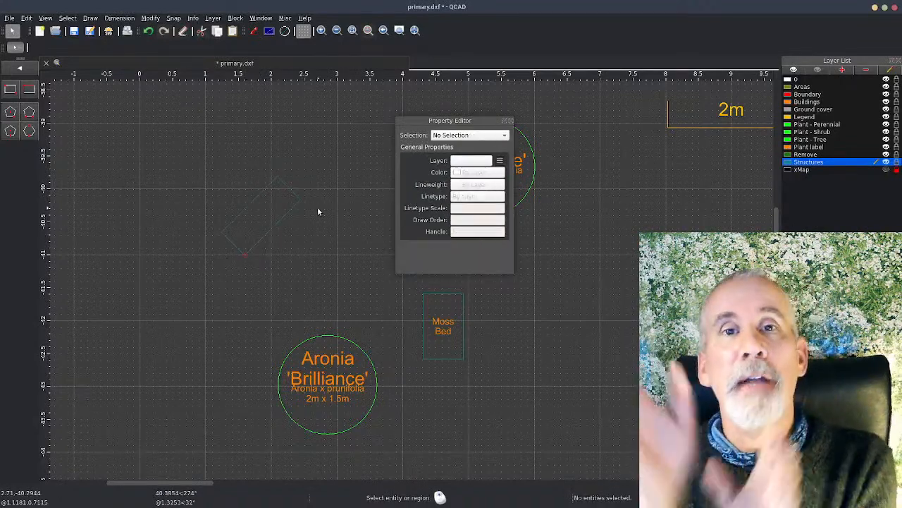
Step: Open the bench block's definition to view its outline and return to the main drawing
double_click(257, 244)
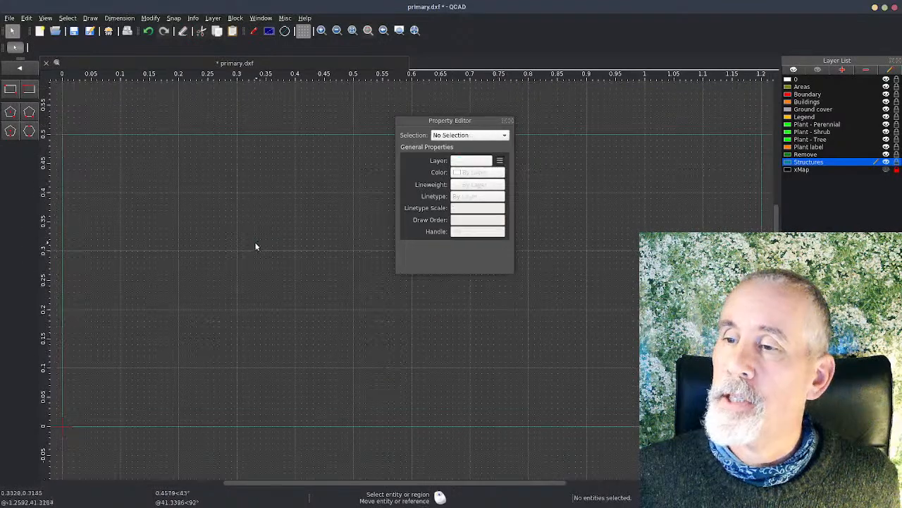
scroll(384, 363, "down", 6)
scroll(375, 363, "up", 1)
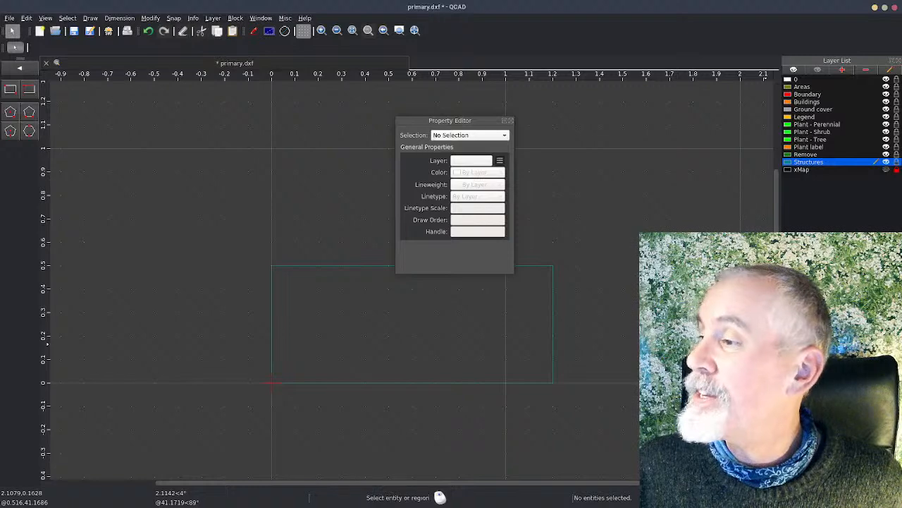
double_click(810, 346)
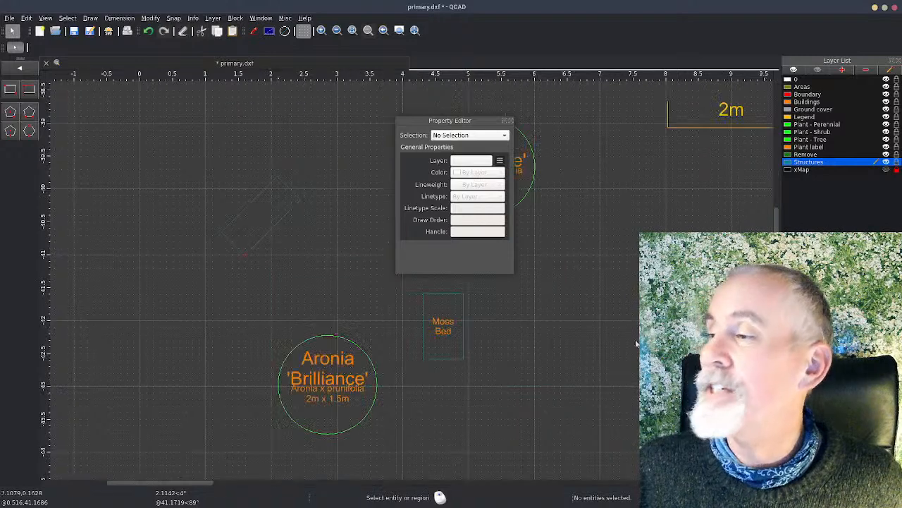
Step: Dock the Property Editor back below the Layer List and clear the bench selection
left_click(258, 243)
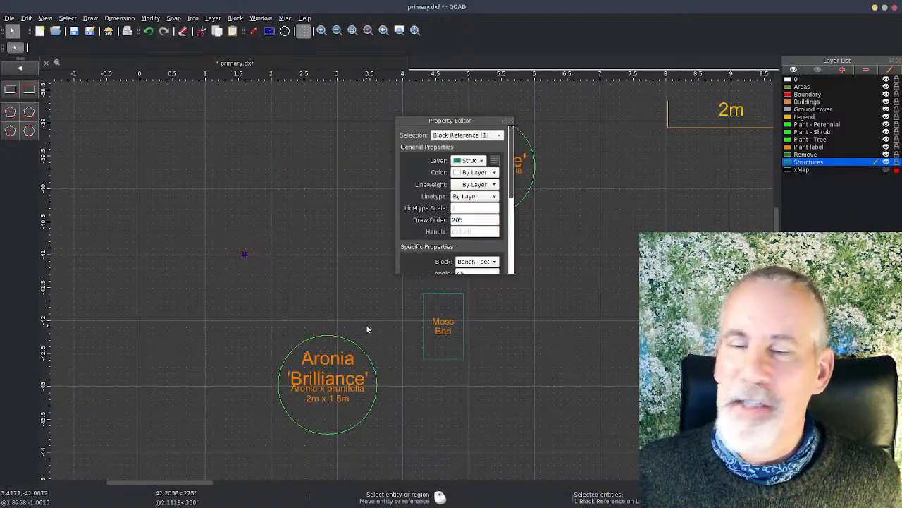
scroll(345, 327, "down", 4)
middle_click_drag(519, 343, 297, 301)
scroll(298, 301, "down", 1)
scroll(157, 258, "down", 2)
mouse_move(371, 318)
middle_mouse_down()
mouse_move(302, 286)
mouse_move(273, 254)
middle_mouse_up()
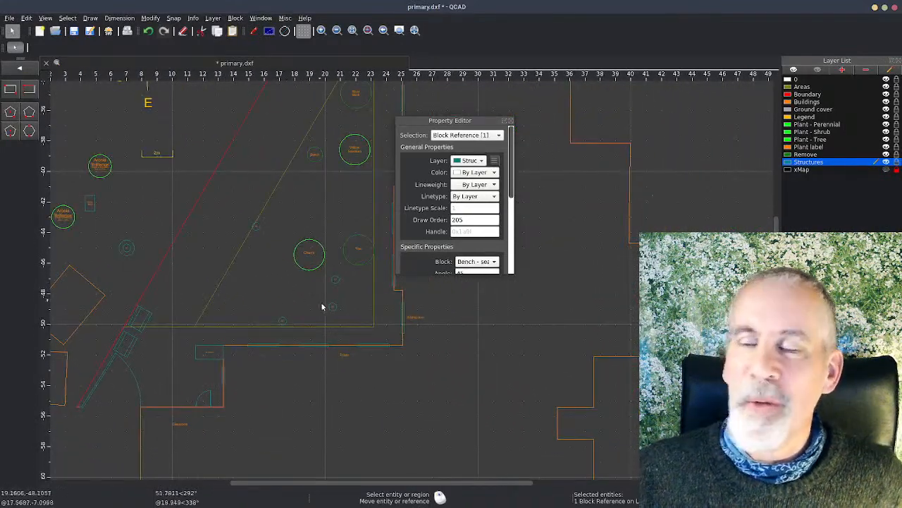
scroll(362, 325, "up", 2)
scroll(362, 325, "down", 2)
mouse_move(407, 334)
middle_mouse_down()
mouse_move(392, 345)
mouse_move(390, 334)
middle_mouse_up()
left_click_drag(481, 123, 828, 211)
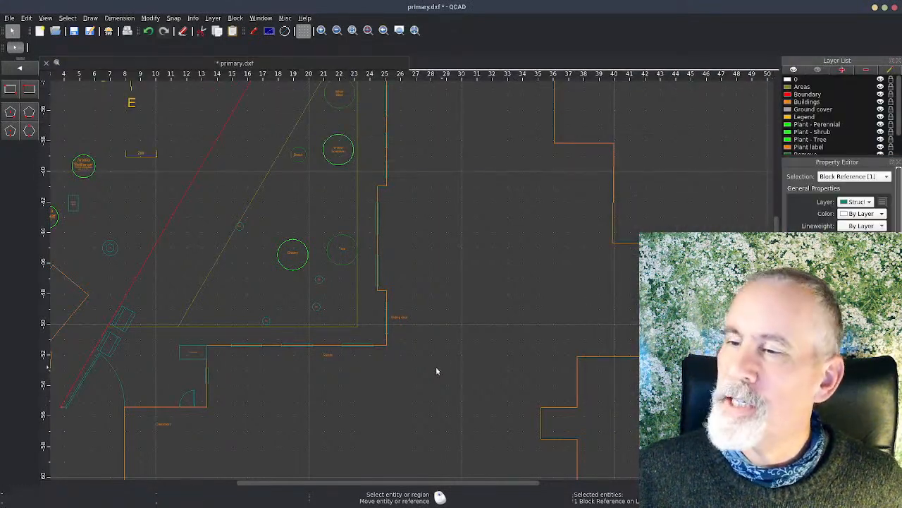
left_click(442, 371)
Step: Move the bench block by its reference point into the open area east of the Cherry, between the drain covers
scroll(323, 308, "down", 3)
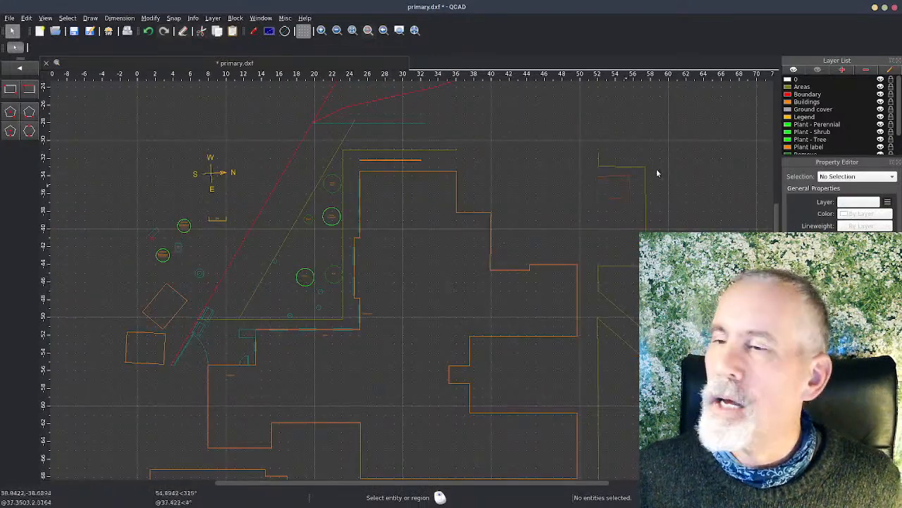
scroll(329, 288, "down", 1)
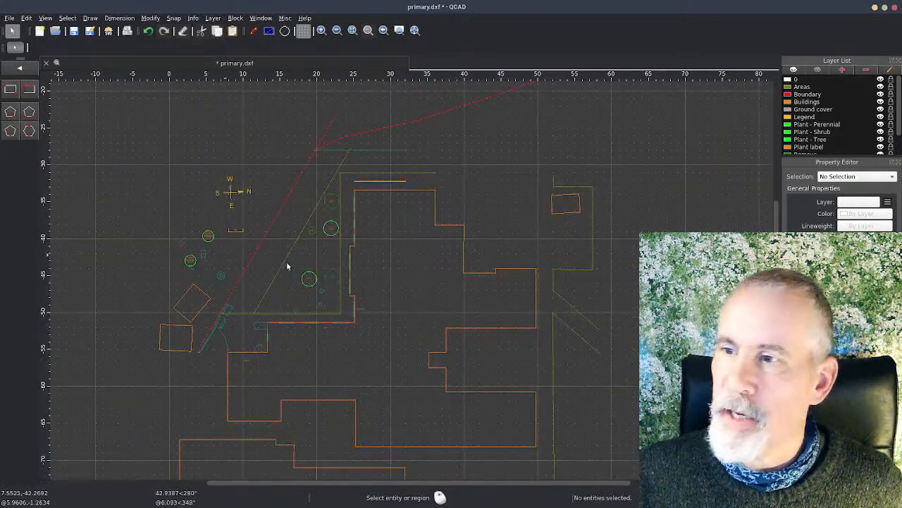
scroll(349, 268, "up", 2)
scroll(349, 268, "up", 2)
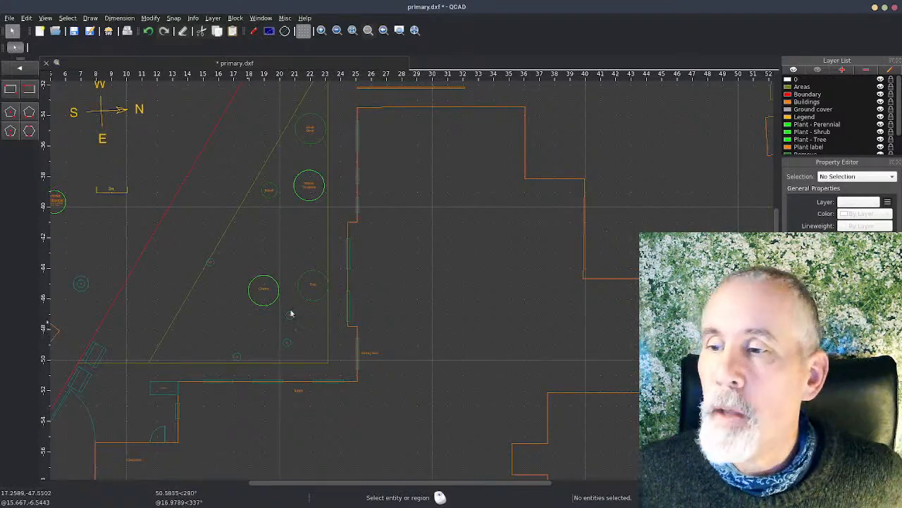
scroll(256, 349, "up", 5)
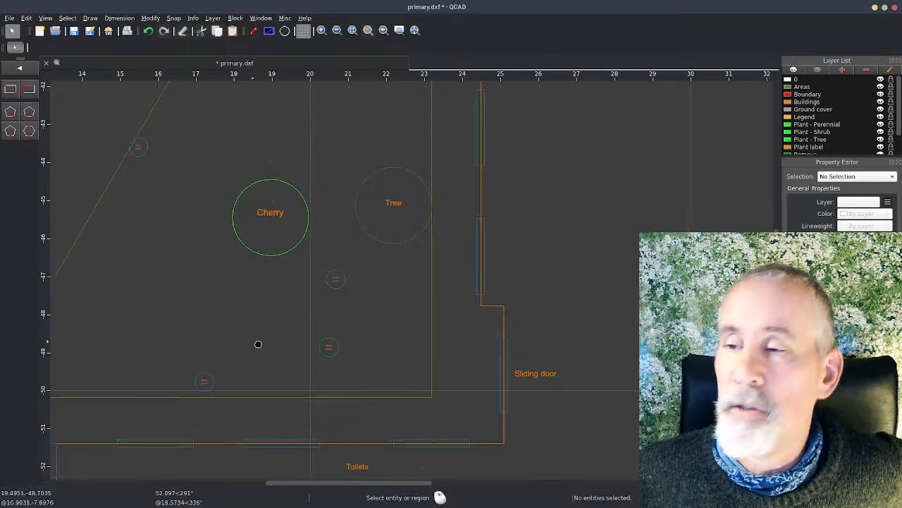
middle_click_drag(251, 343, 432, 306)
scroll(429, 306, "down", 6)
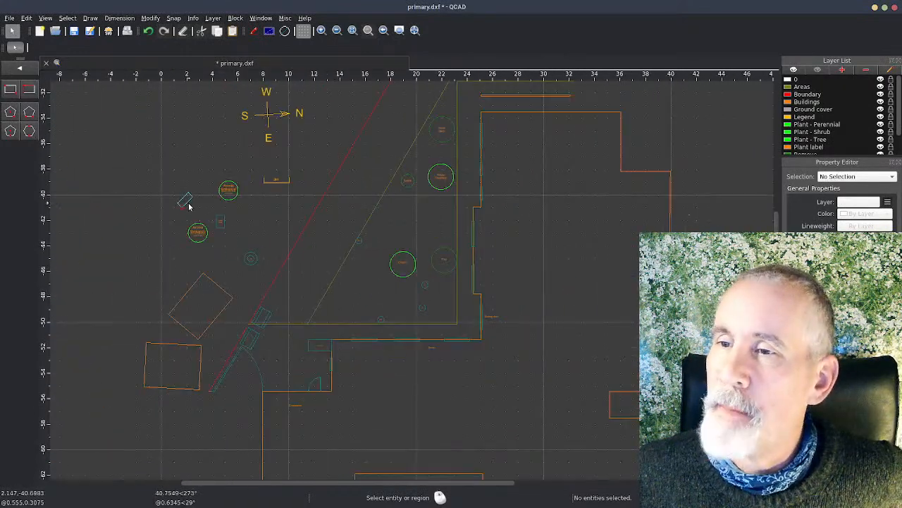
left_click(186, 204)
left_click(182, 206)
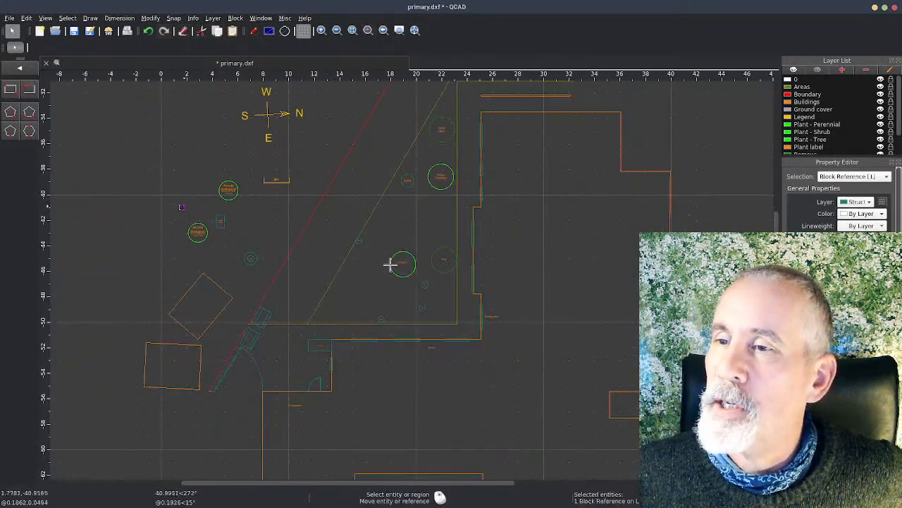
left_click(406, 306)
scroll(409, 311, "up", 8)
Step: Change the bench block's angle so it runs parallel to the diagonal area boundary line, and clear the selection
left_click(403, 259)
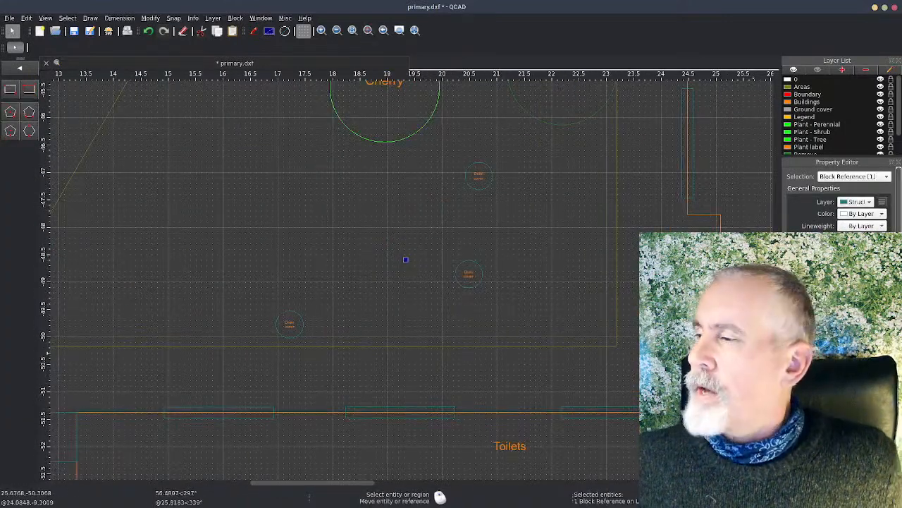
scroll(839, 310, "down", 2)
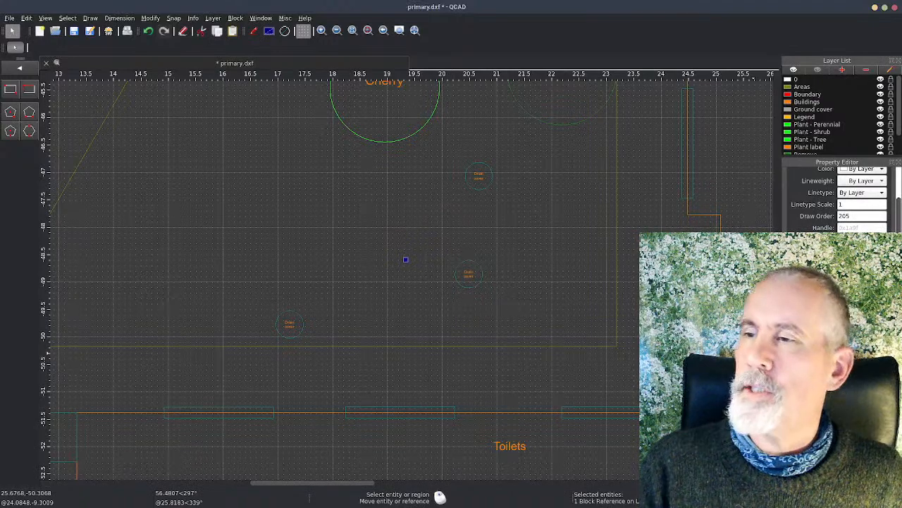
key("Escape")
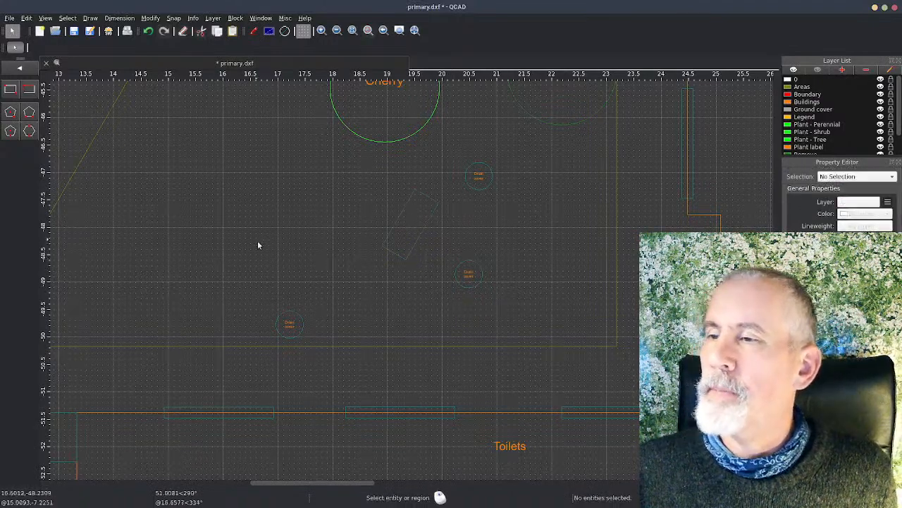
Step: Examine the sliding door and the bench's placement relative to it, the Cherry and the drain covers
scroll(263, 246, "down", 3)
scroll(282, 258, "up", 1)
scroll(575, 307, "up", 2)
middle_click_drag(575, 307, 447, 289)
scroll(451, 288, "up", 2)
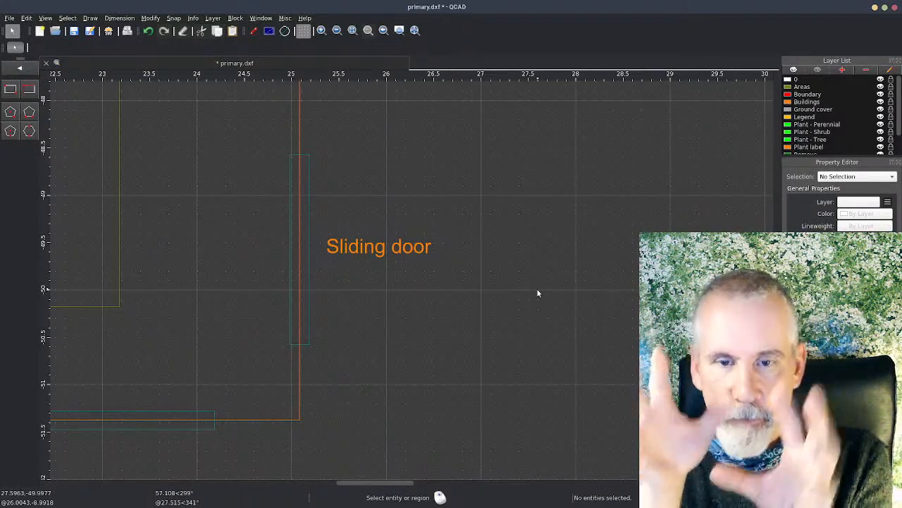
middle_click_drag(343, 324, 451, 346)
scroll(425, 348, "down", 4)
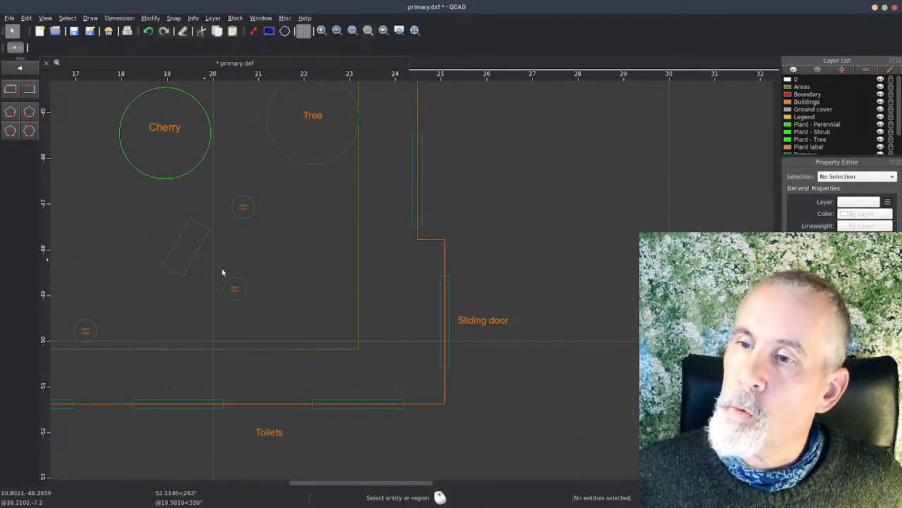
middle_click_drag(244, 275, 338, 315)
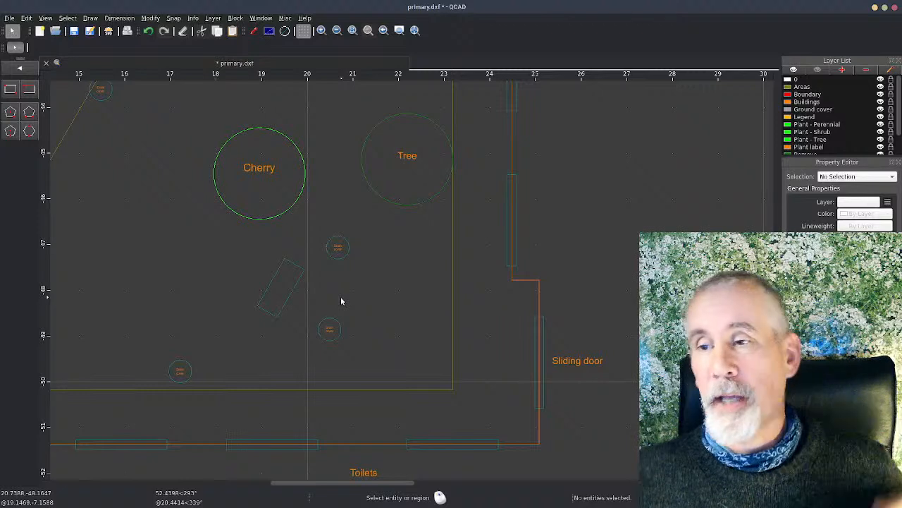
Step: Move the bench block about 0.5 m west by its reference point, south of the Cherry, and clear the selection
left_click(275, 320)
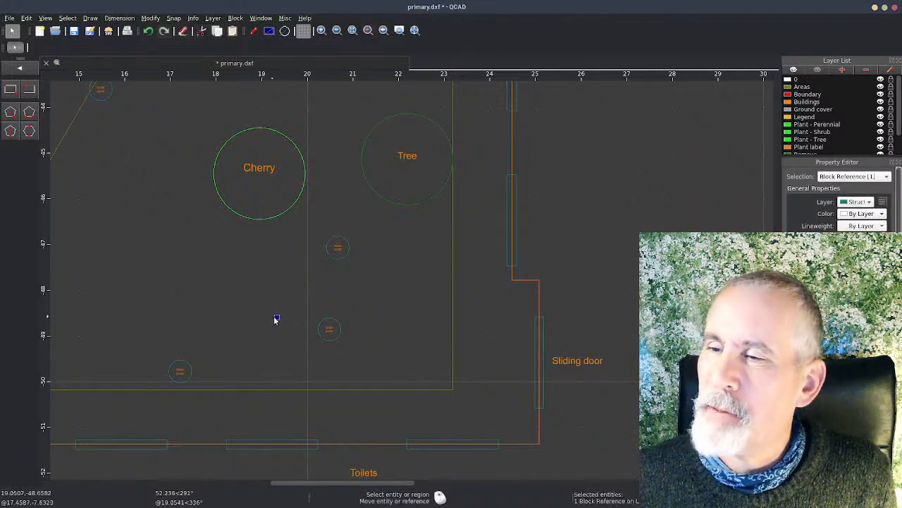
left_click(276, 318)
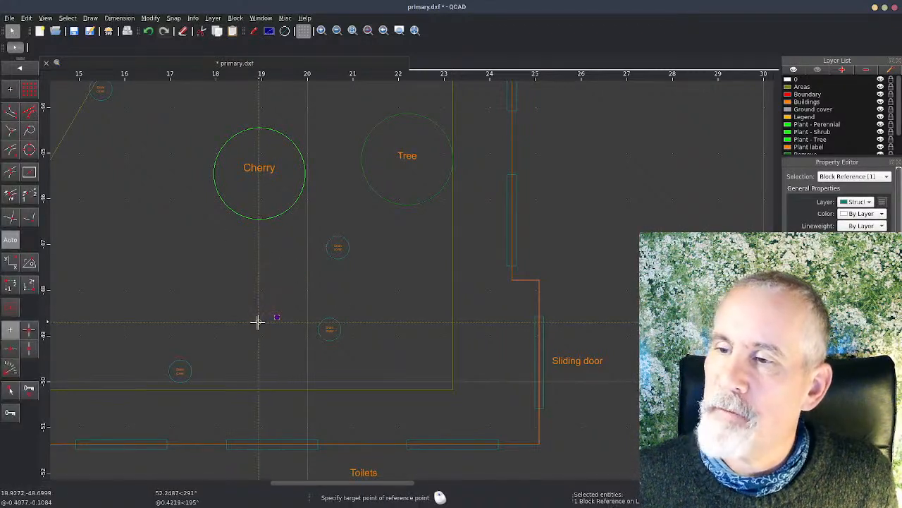
left_click(253, 321)
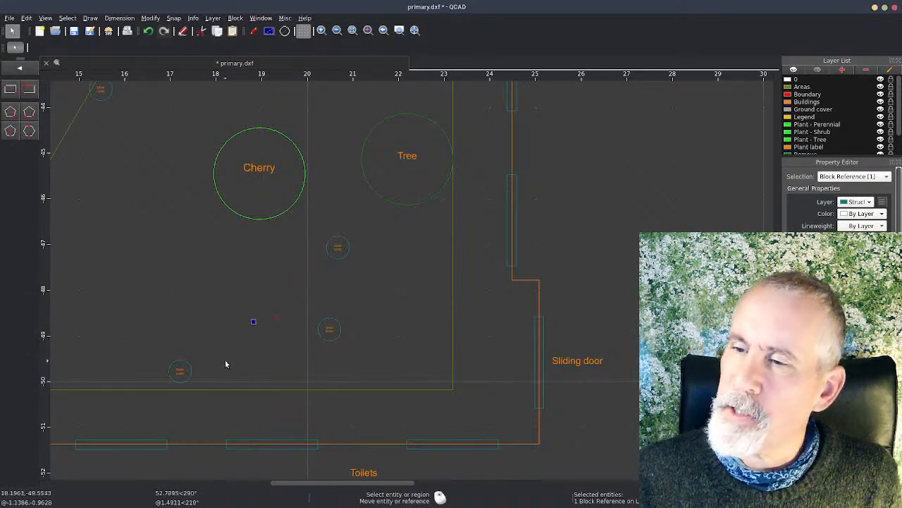
left_click(252, 358)
Step: Make Structures the current layer
scroll(260, 364, "down", 3)
middle_click_drag(260, 364, 375, 350)
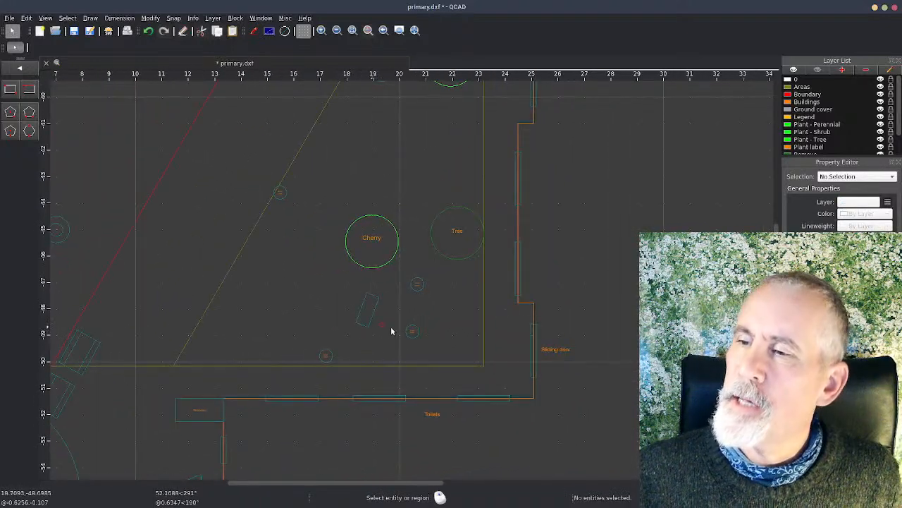
scroll(403, 308, "down", 1)
middle_click_drag(442, 302, 392, 303)
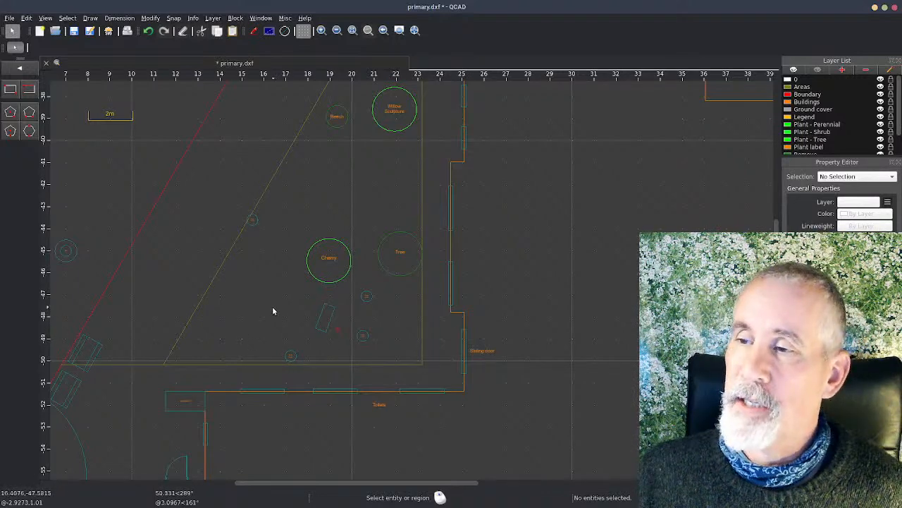
scroll(865, 112, "down", 1)
left_click(818, 139)
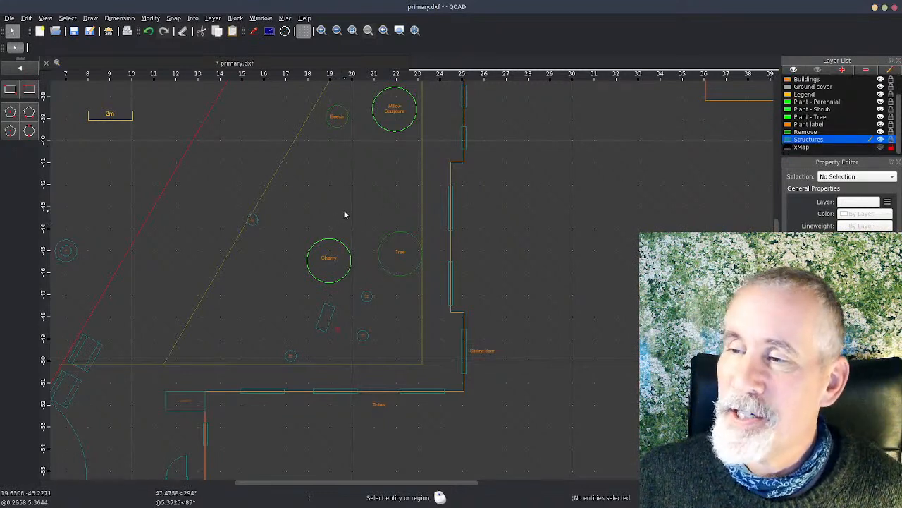
Step: Draw a center-point circle of about 1.6 m radius from the bench's east edge, using free snapping, and end the command
left_click(20, 70)
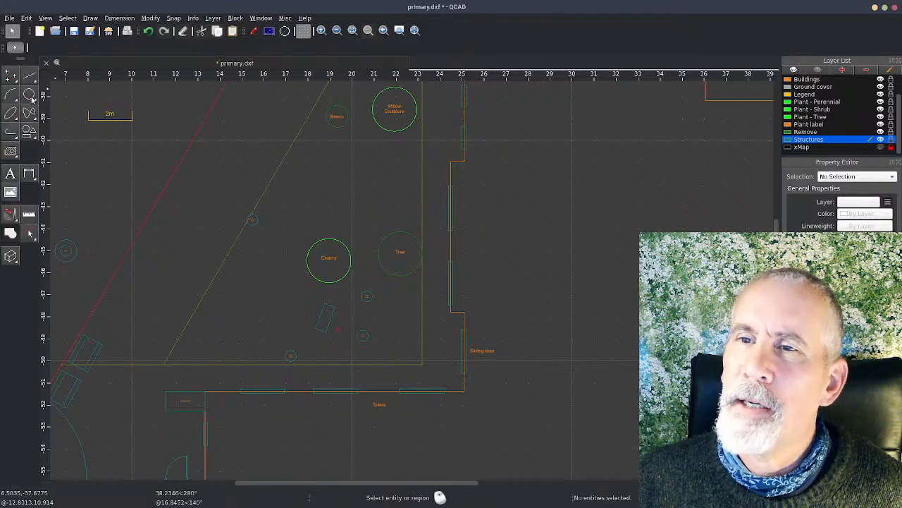
left_click(29, 95)
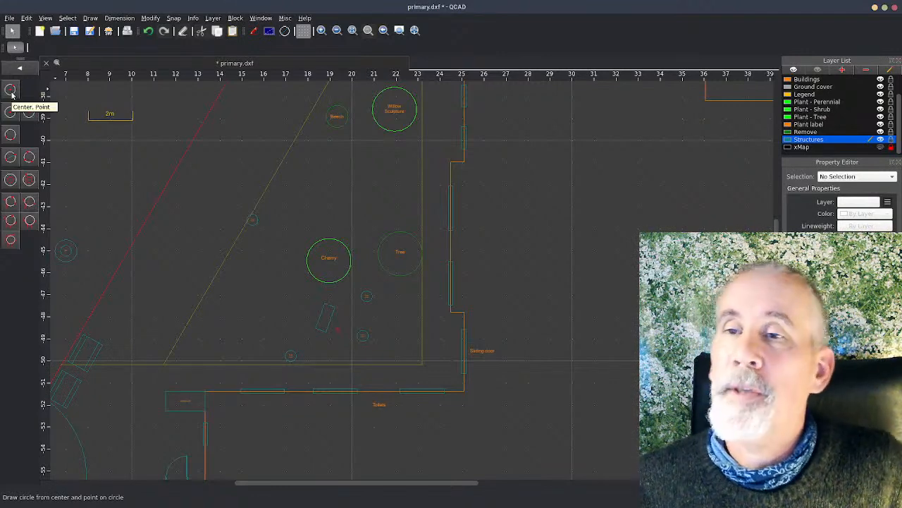
left_click(11, 92)
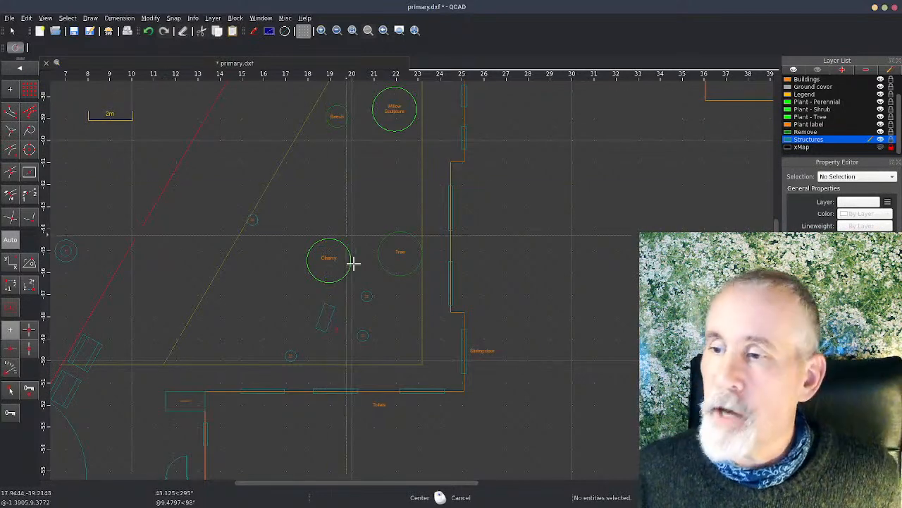
left_click(328, 319)
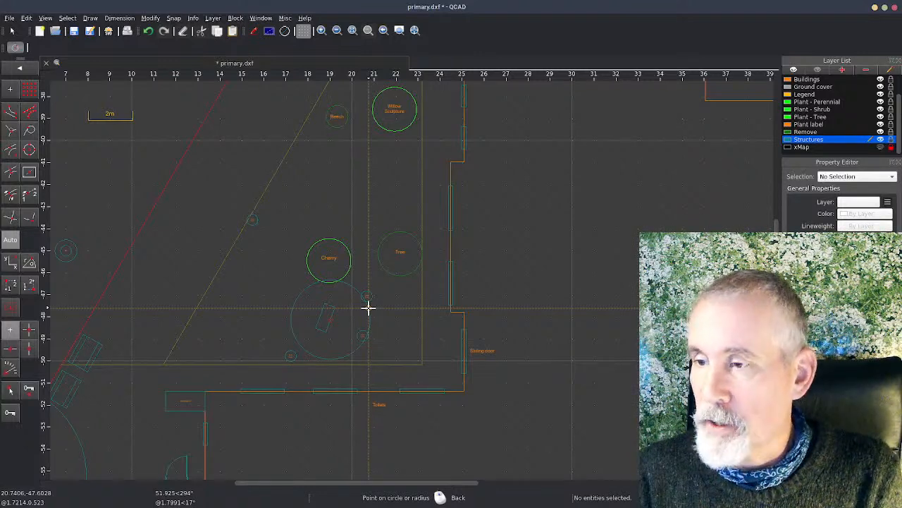
left_click(174, 18)
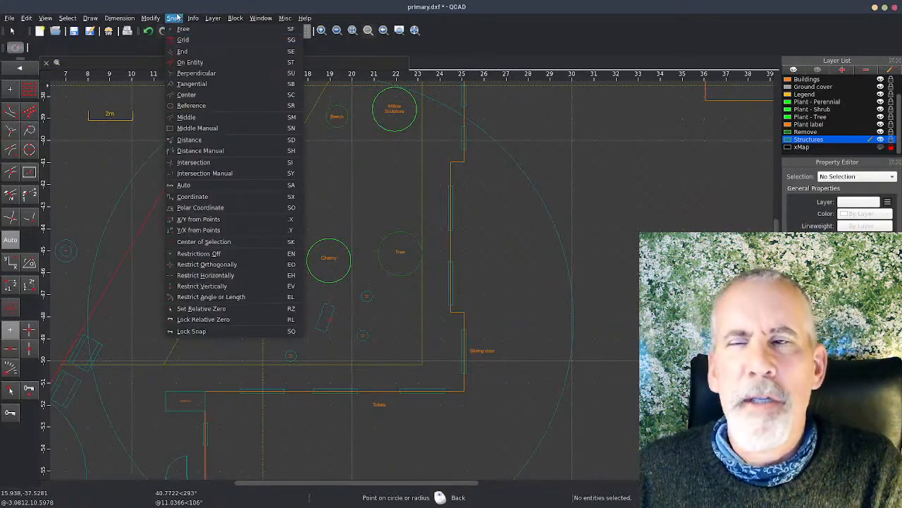
left_click(387, 327)
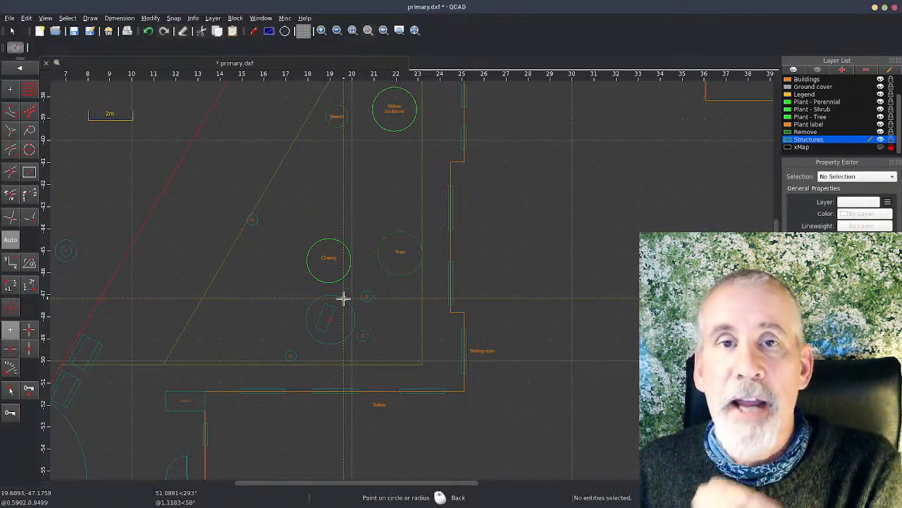
left_click(172, 19)
left_click(180, 29)
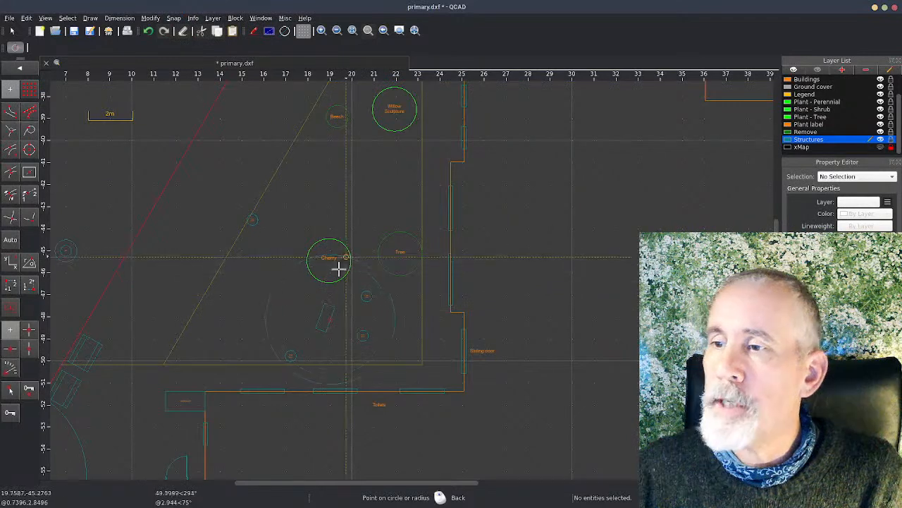
scroll(348, 303, "up", 4)
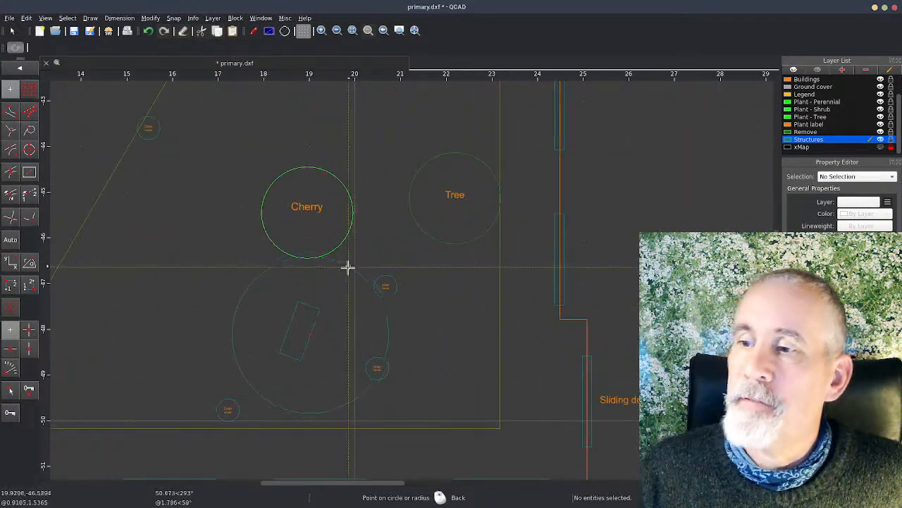
left_click(342, 267)
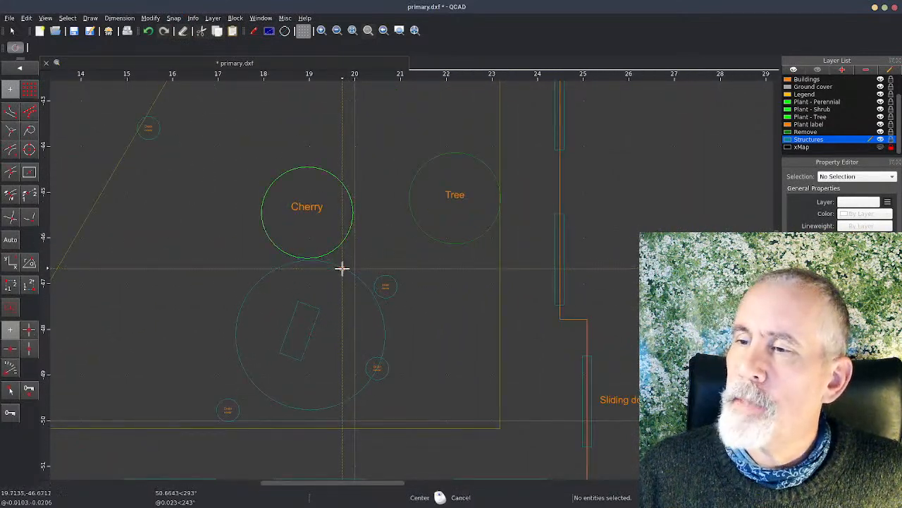
left_click(18, 71)
left_click(18, 72)
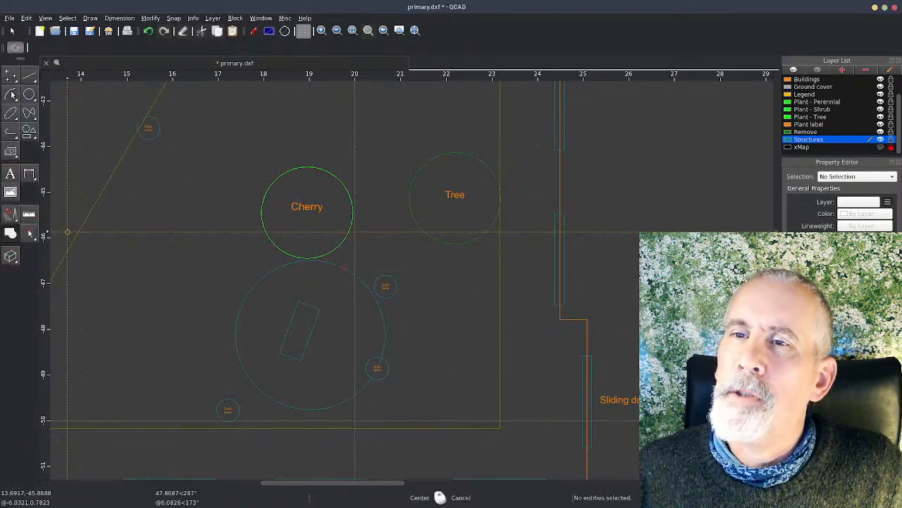
key("Escape")
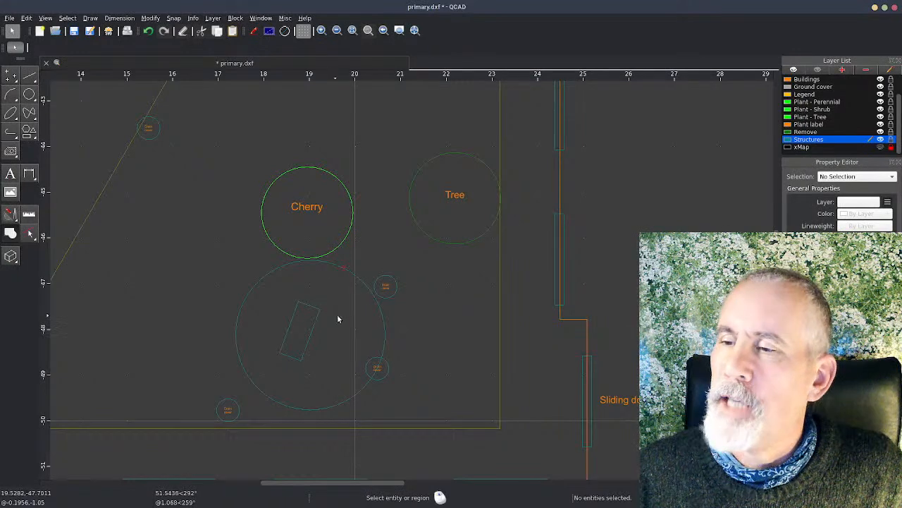
Step: Shift the circle around the bench about 0.3 m northwest and enlarge its radius to about 1.9 m
left_click(387, 318)
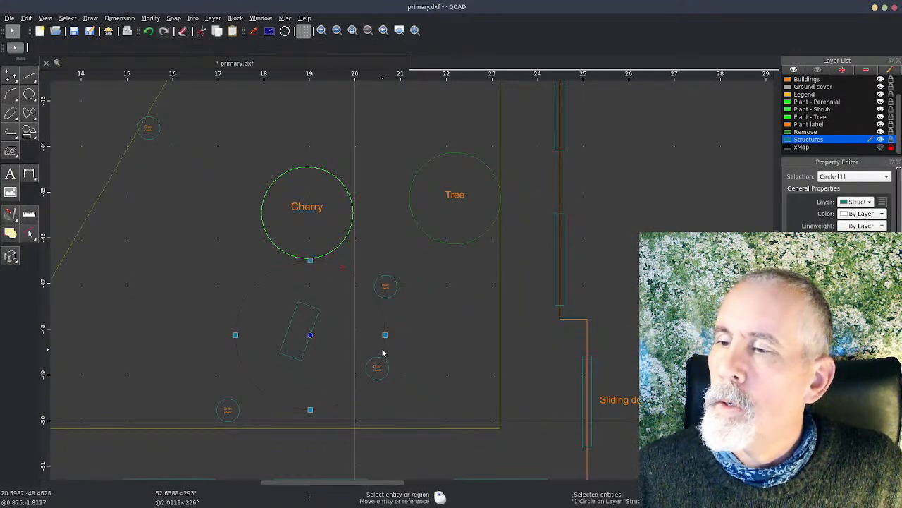
left_click(385, 334)
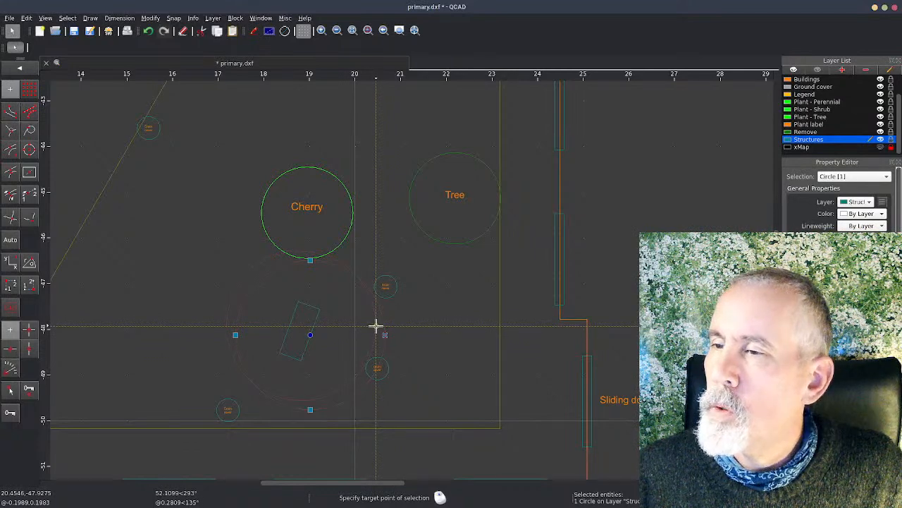
left_click(375, 326)
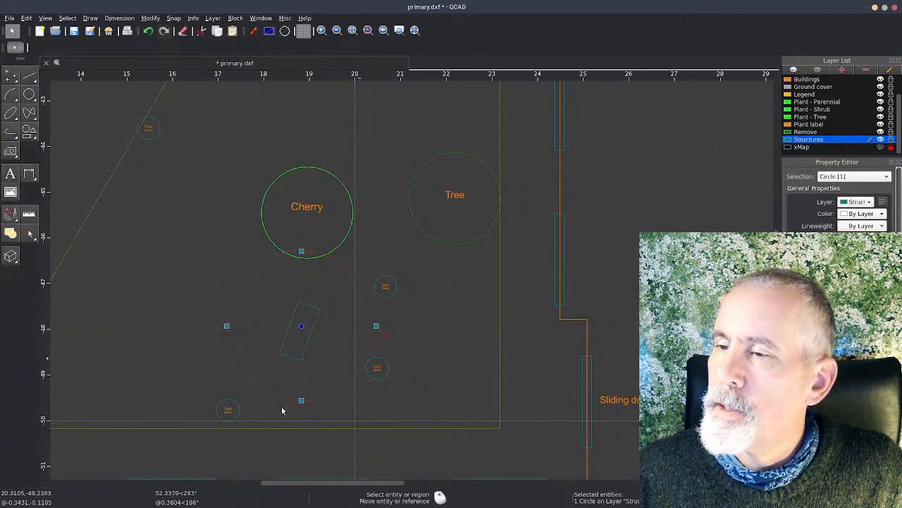
left_click(226, 326)
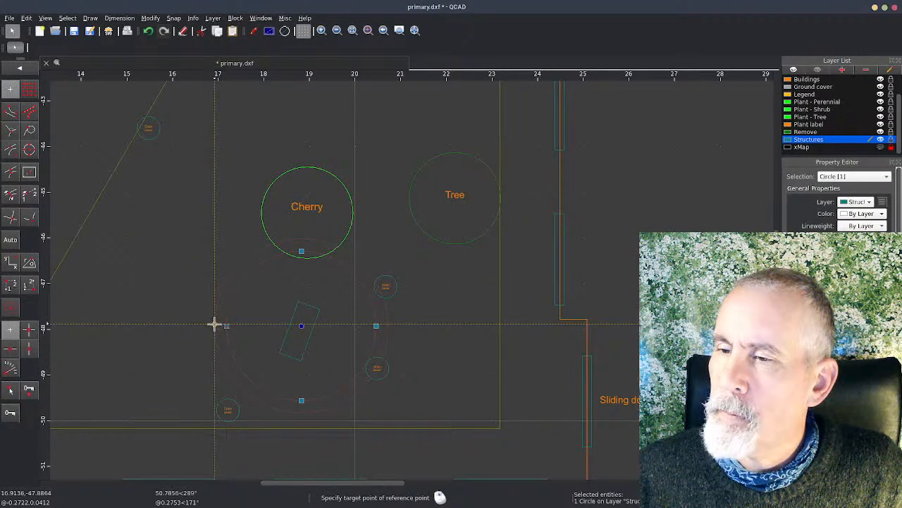
left_click(213, 325)
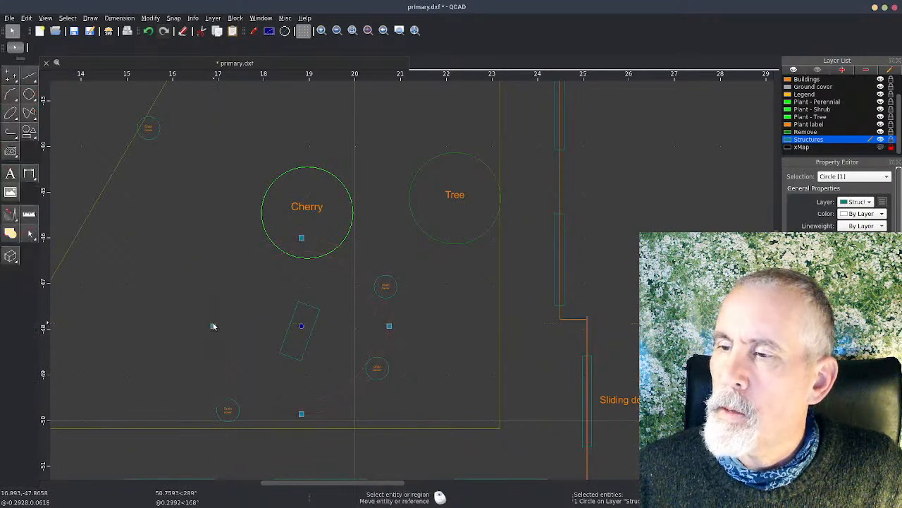
Step: Move the circle about 0.4 m west so it clears the two eastern drain covers, and clear the selection
left_click(390, 326)
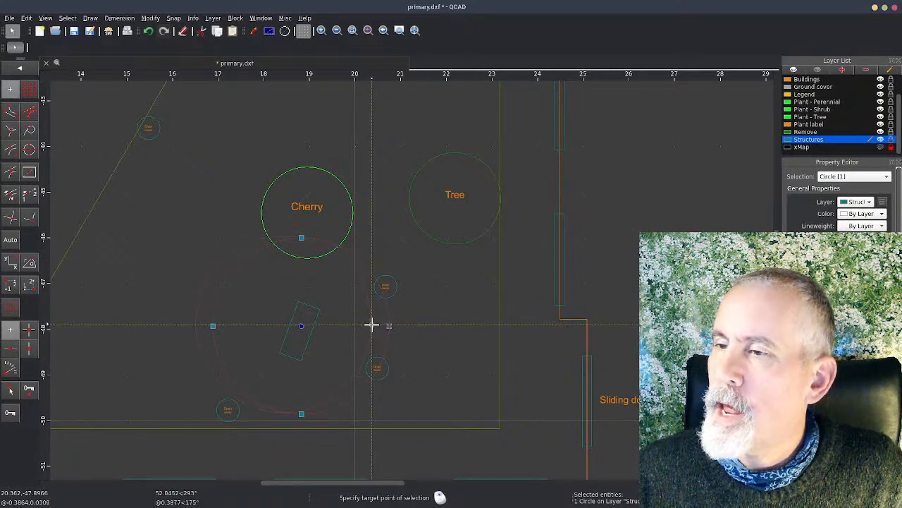
left_click(371, 325)
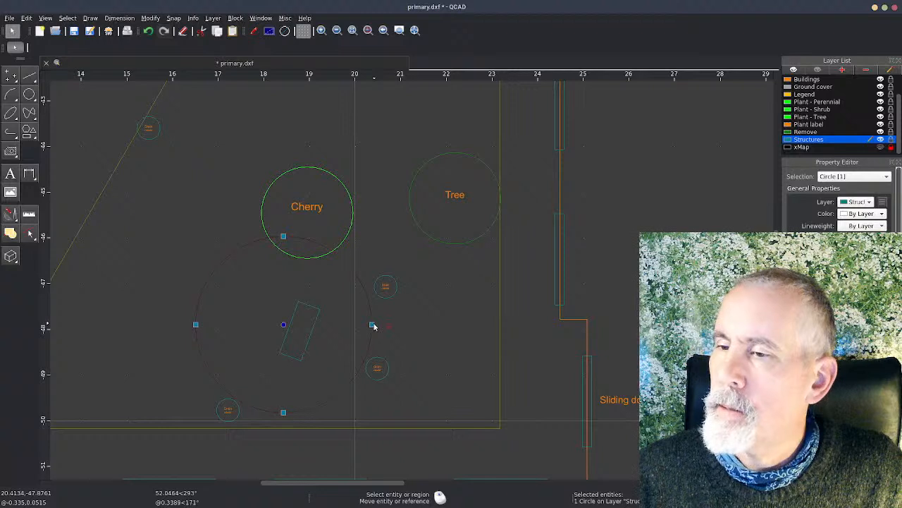
left_click(377, 322)
left_click(377, 322)
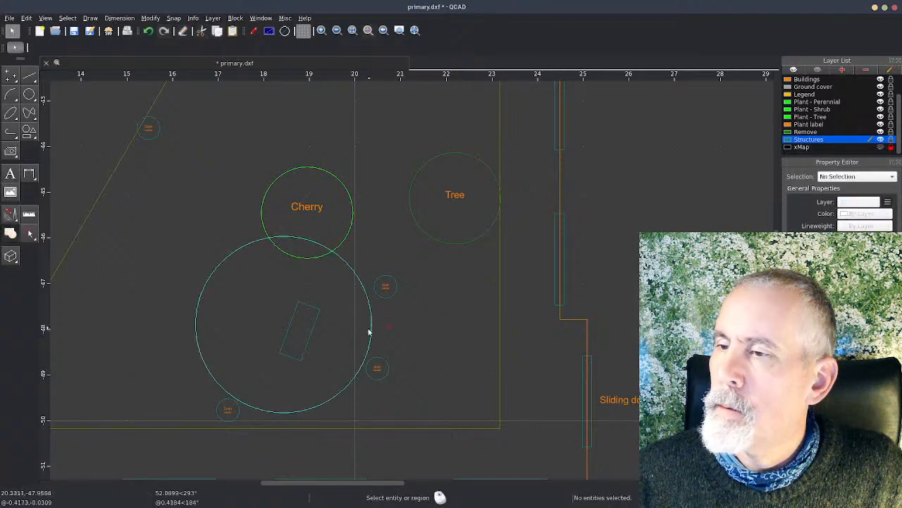
Step: Enlarge the circle's radius to about 2 m, shift it about 0.15 m north between the drain covers, and clear the selection
left_click(370, 328)
left_click(375, 324)
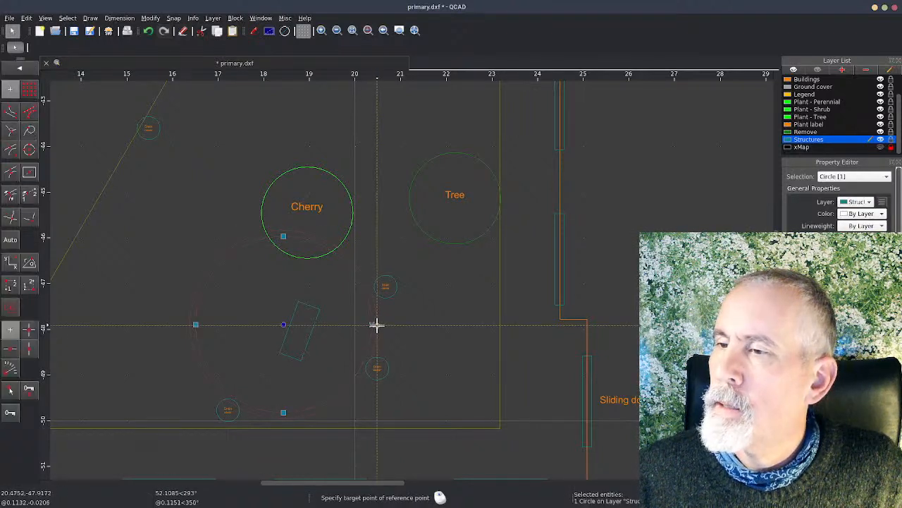
left_click(374, 325)
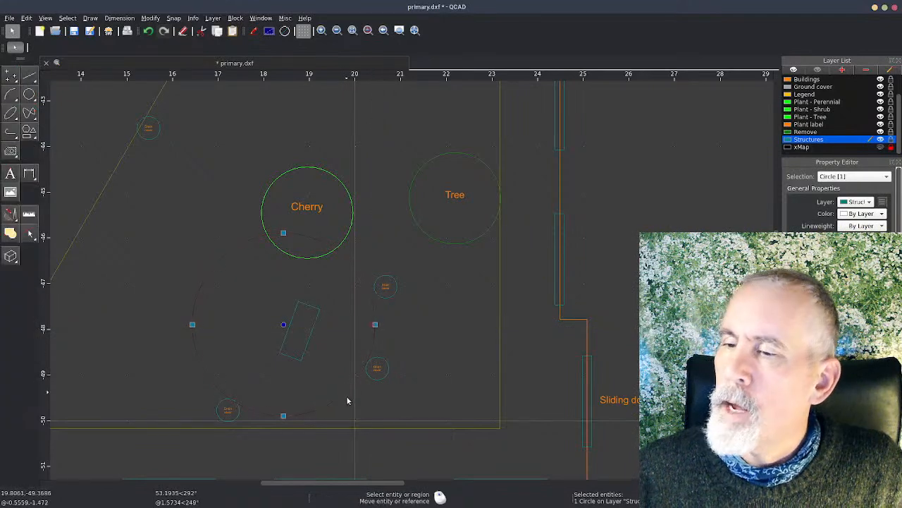
left_click(346, 397)
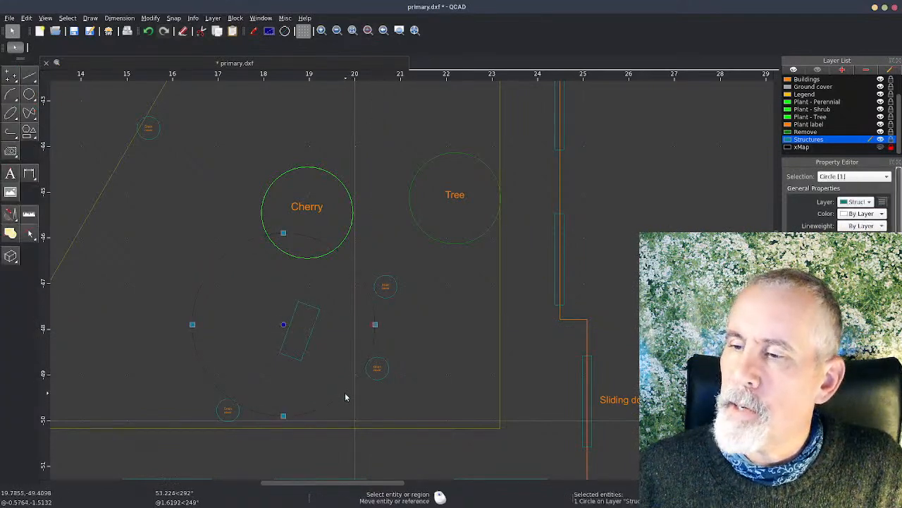
left_click(346, 397)
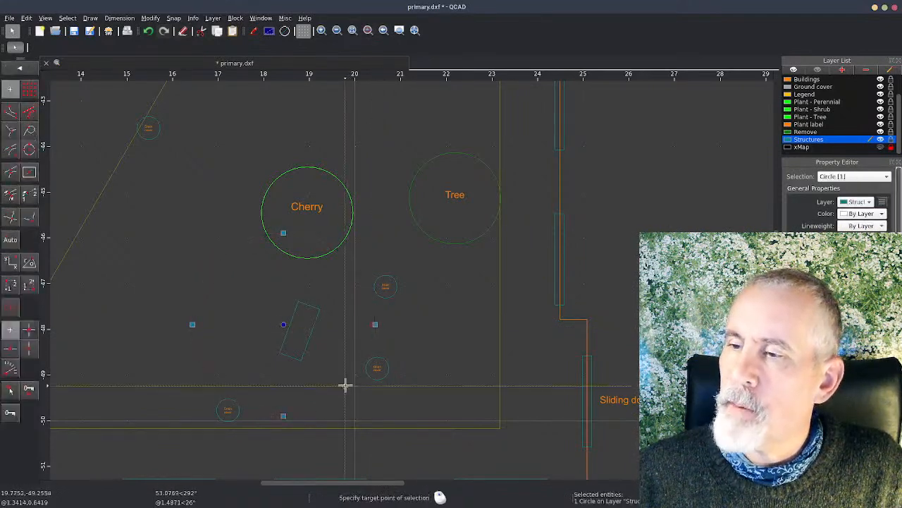
left_click(282, 409)
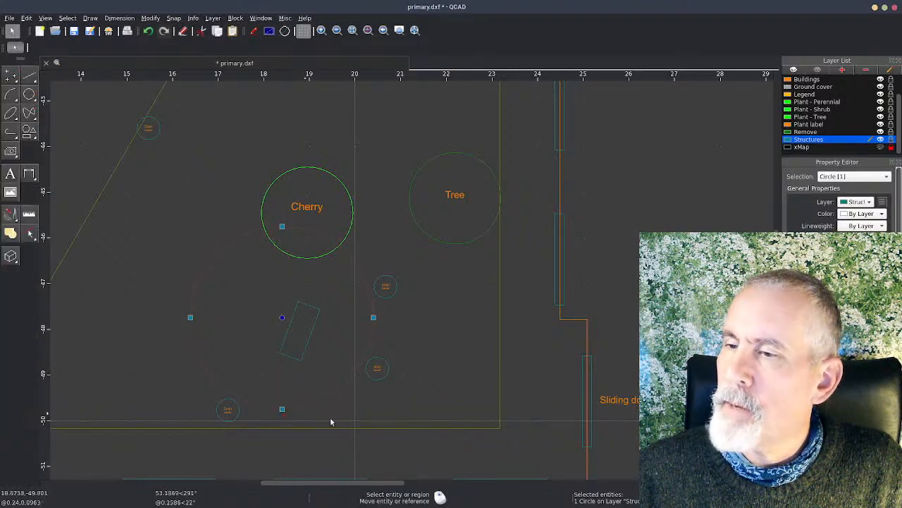
key("Escape")
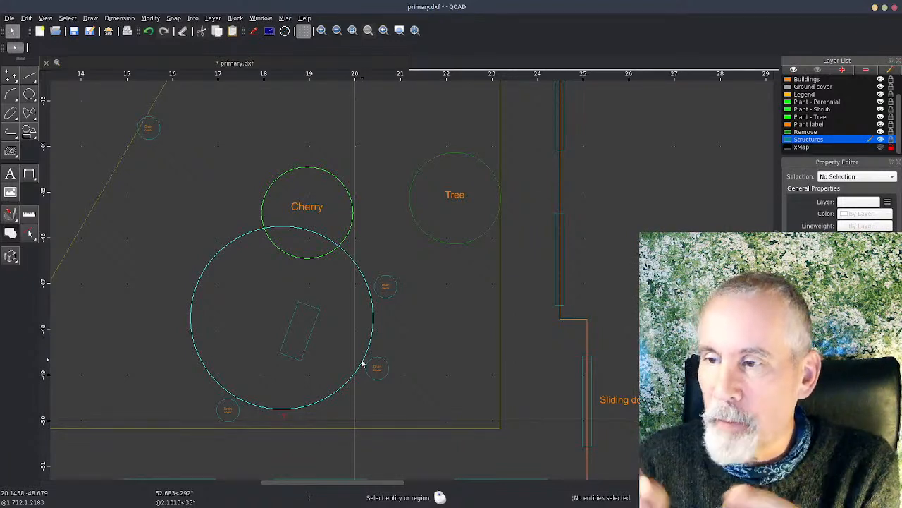
Step: Move the bench block about 1 m east, just inside the circle's east edge, and briefly show the xMap layer
left_click(308, 338)
left_click_drag(310, 339, 345, 367)
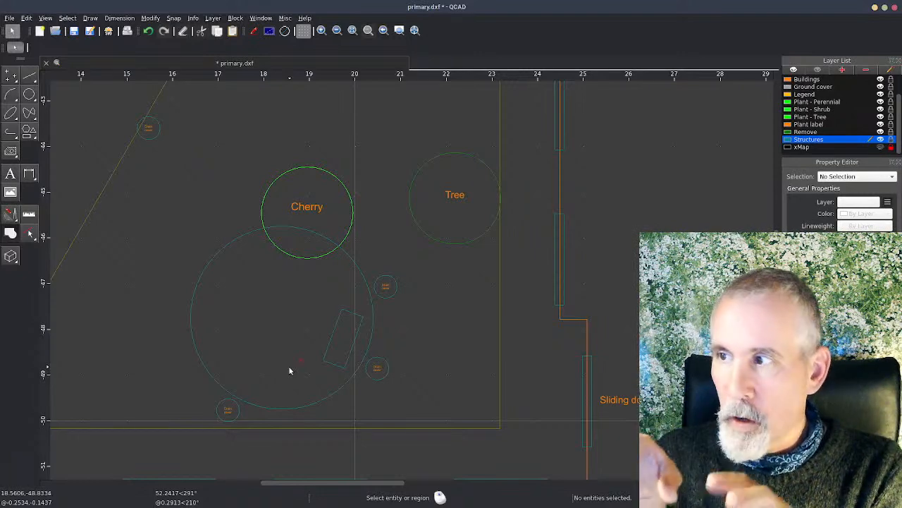
left_click(880, 147)
left_click(880, 148)
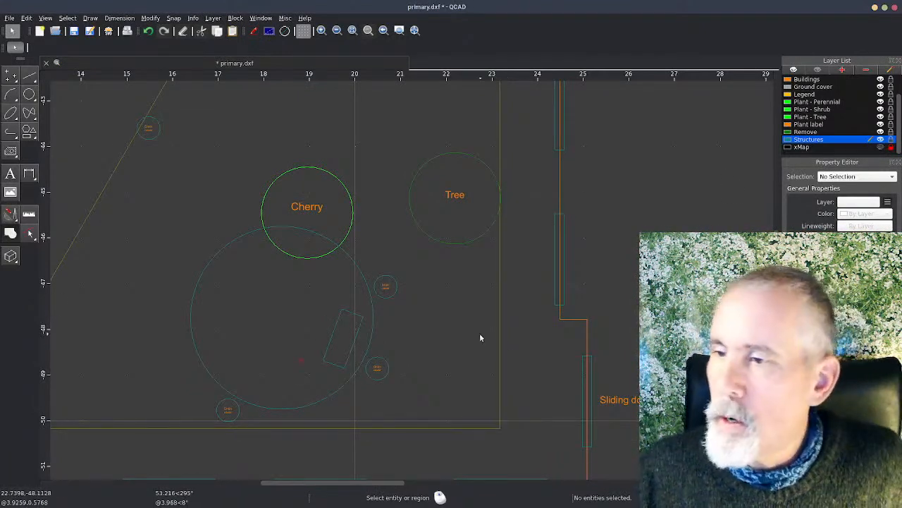
Step: Check the seating circle's properties, and move the bench block about 0.6 m further inside the circle, away from the drain covers
left_click(359, 268)
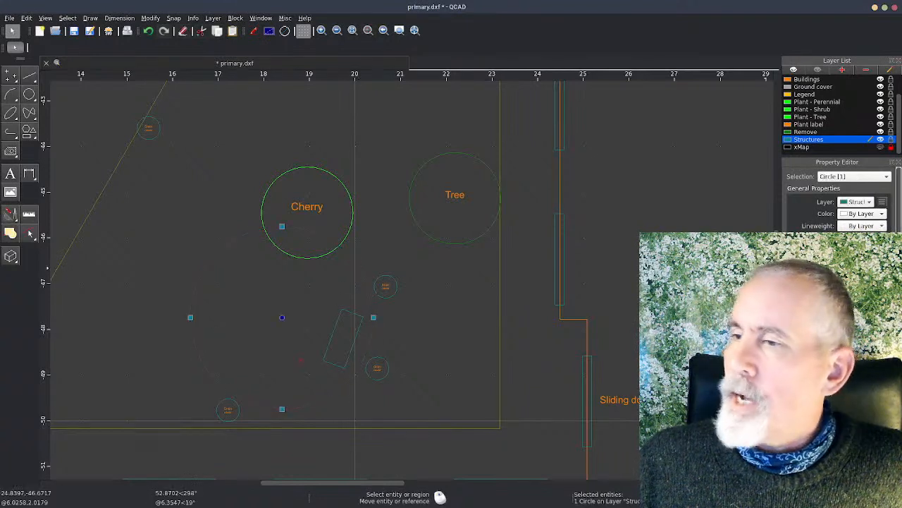
scroll(839, 204, "down", 3)
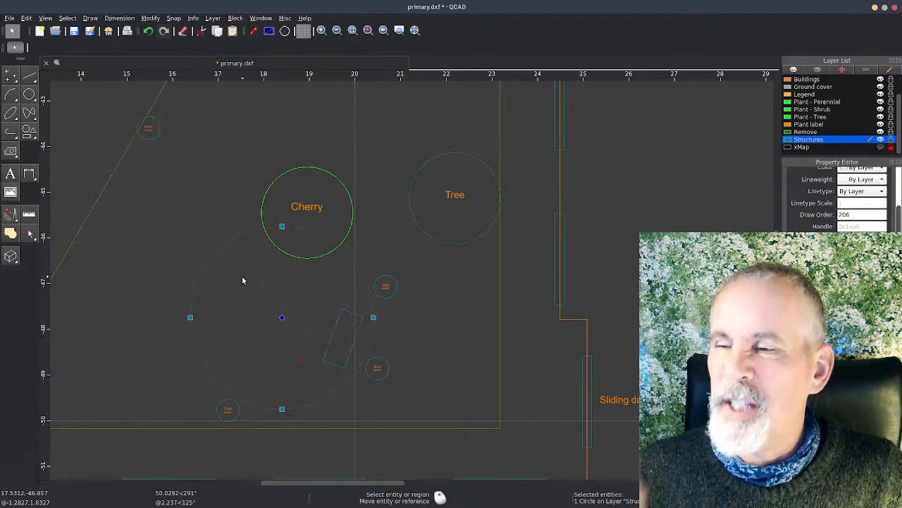
left_click(353, 359)
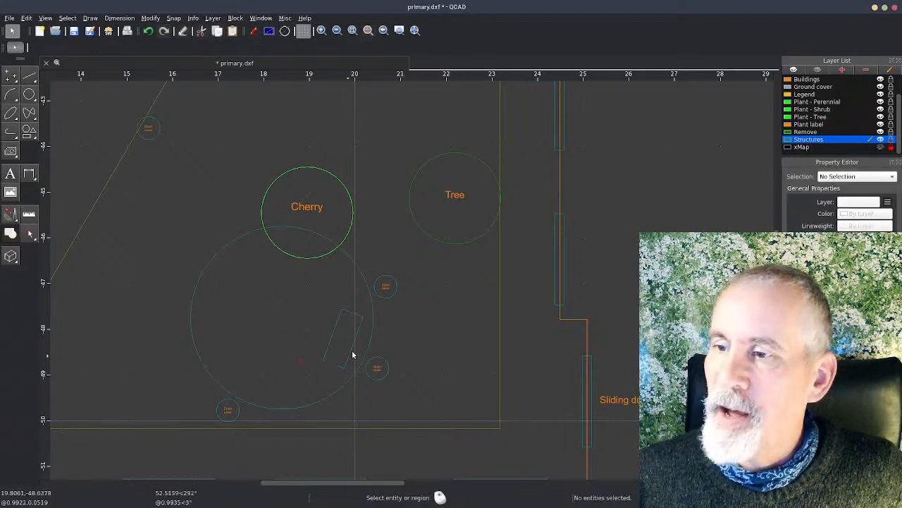
left_click_drag(345, 367, 320, 357)
left_click(310, 379)
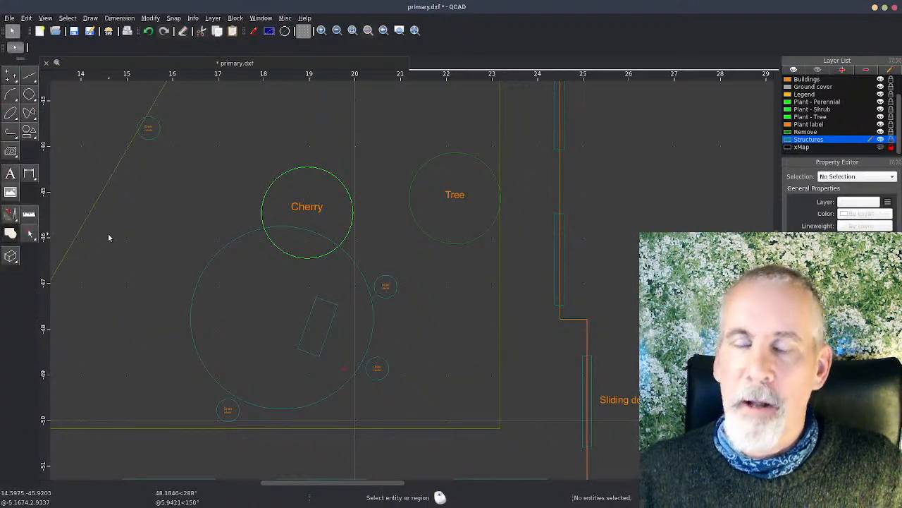
Step: Offset the seating circle inward by a distance of 0.5 to create a concentric inner circle, and leave the command
left_click(9, 214)
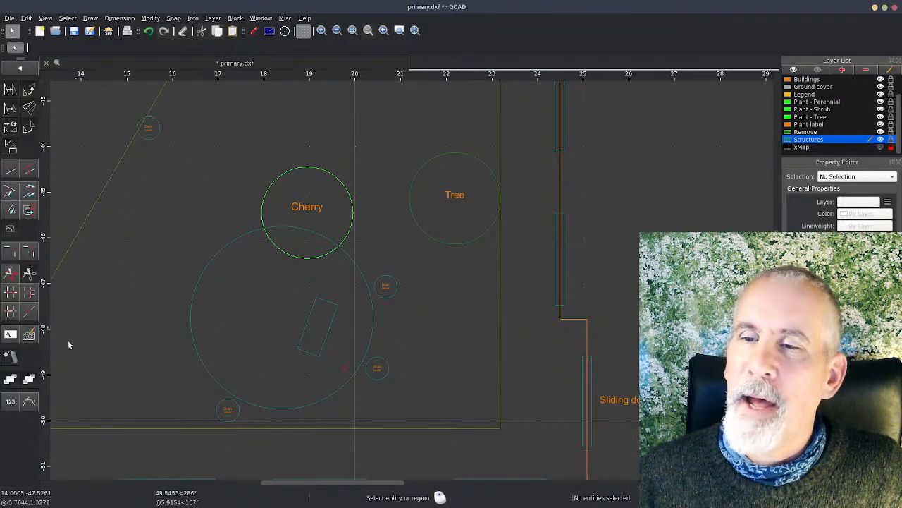
left_click(11, 172)
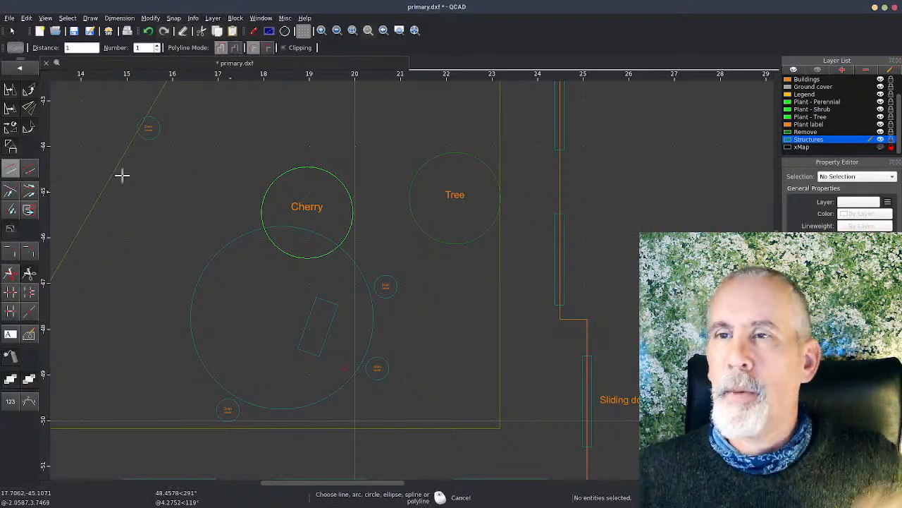
double_click(71, 47)
type("0.5")
key("Tab")
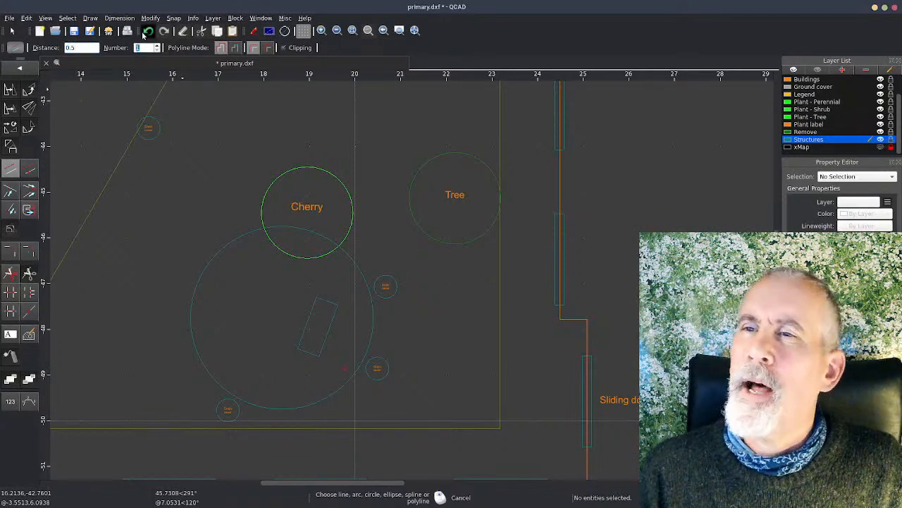
left_click(361, 280)
right_click(122, 345)
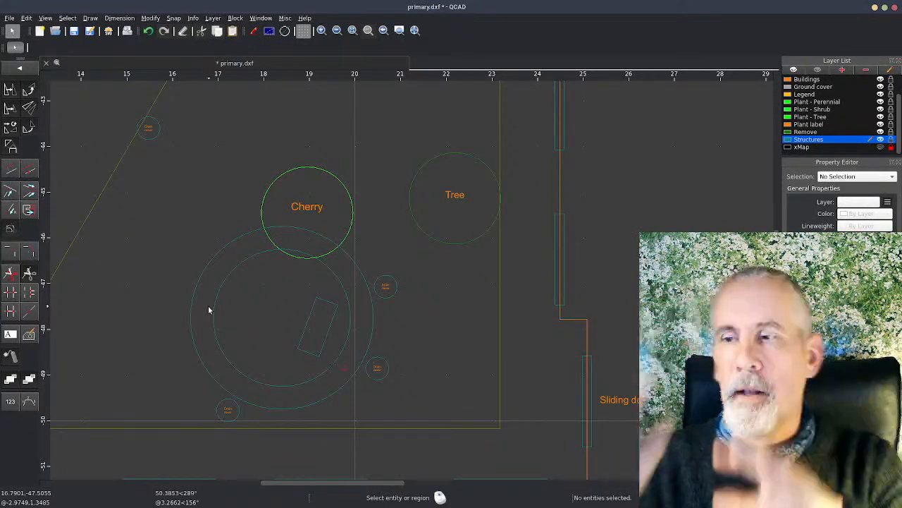
Step: Shift the bench block about 0.2 m so it sits just inside the inner circle, and save the drawing
left_click(326, 339)
left_click_drag(325, 335, 318, 365)
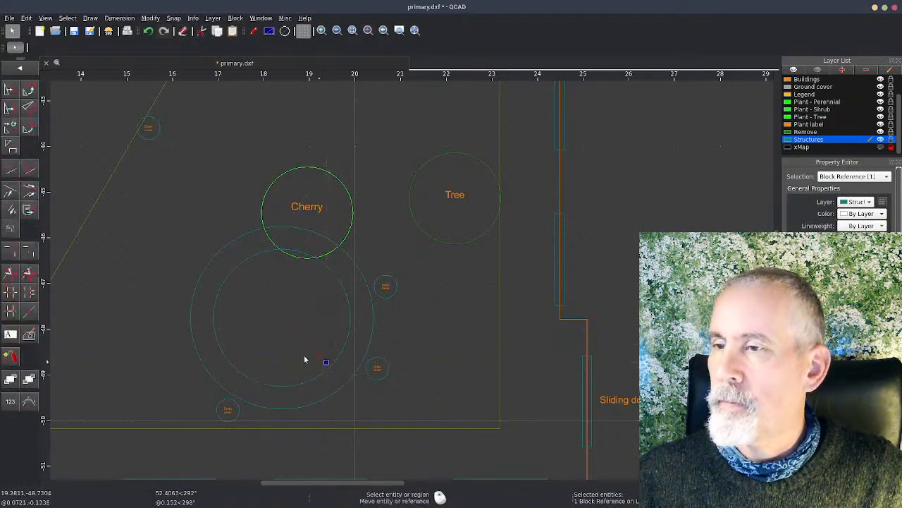
left_click(273, 338)
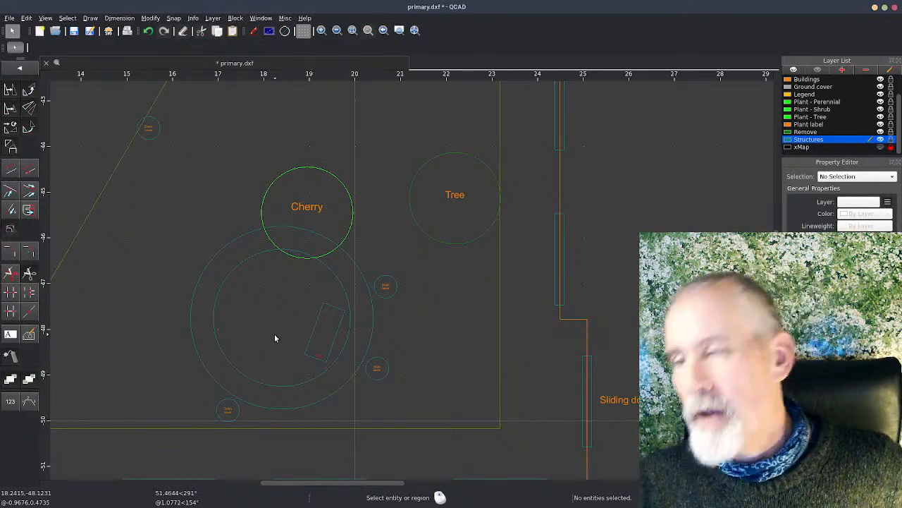
key("ctrl+s")
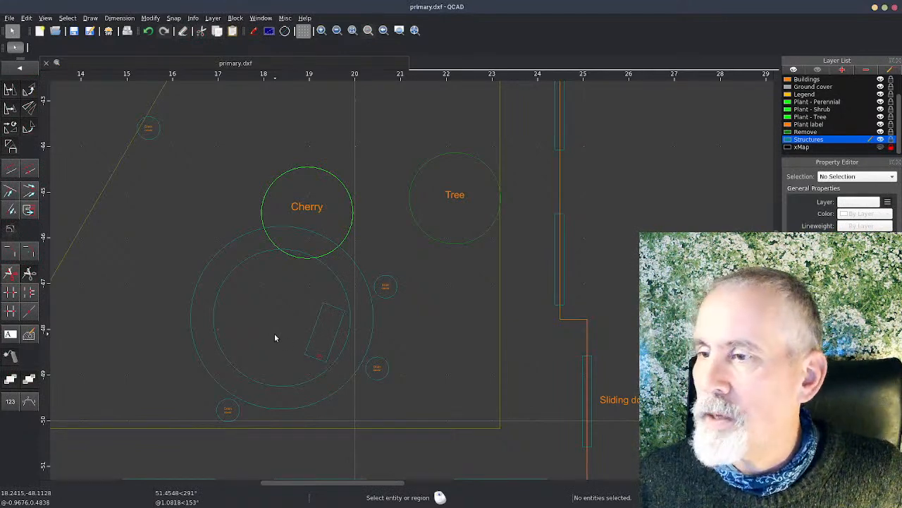
scroll(254, 327, "down", 2)
scroll(232, 333, "down", 2)
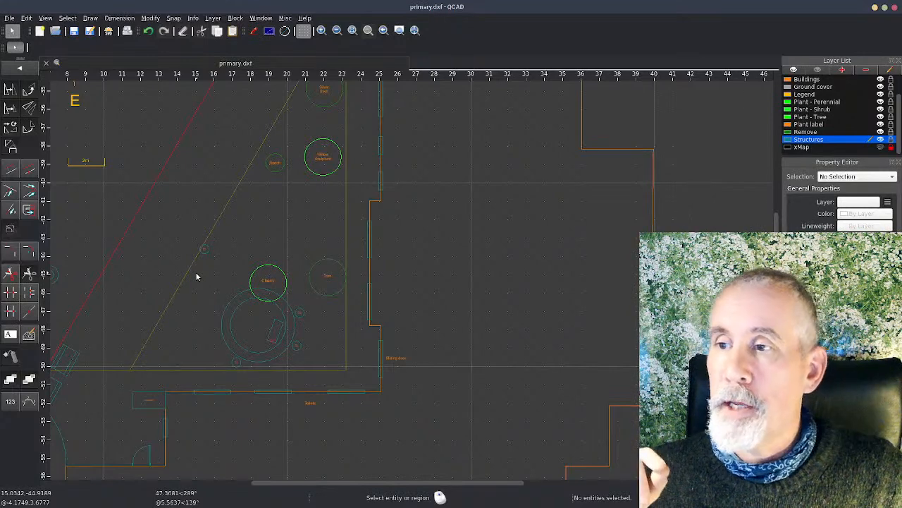
Step: Switch to the web browser and open the Labyrinth Society website, labyrinthsociety.org, in a new tab
key("alt+Tab")
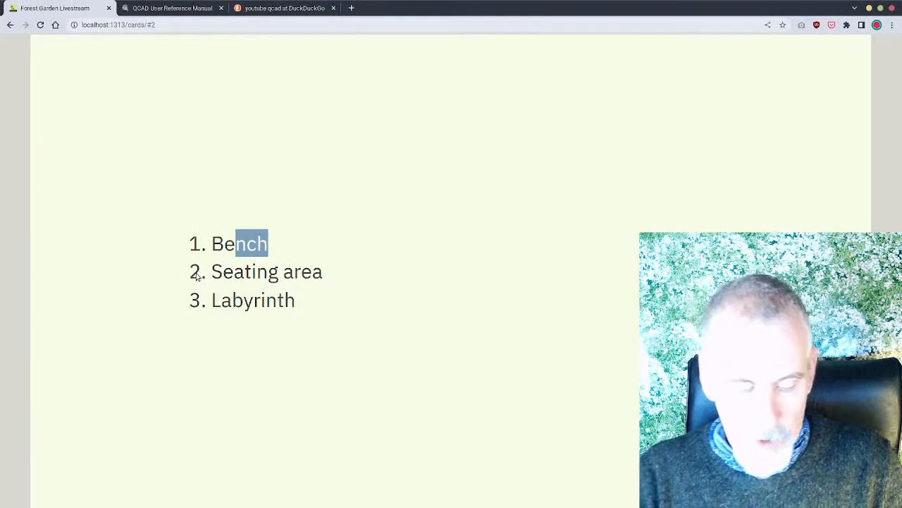
key("ctrl+t")
type("lab")
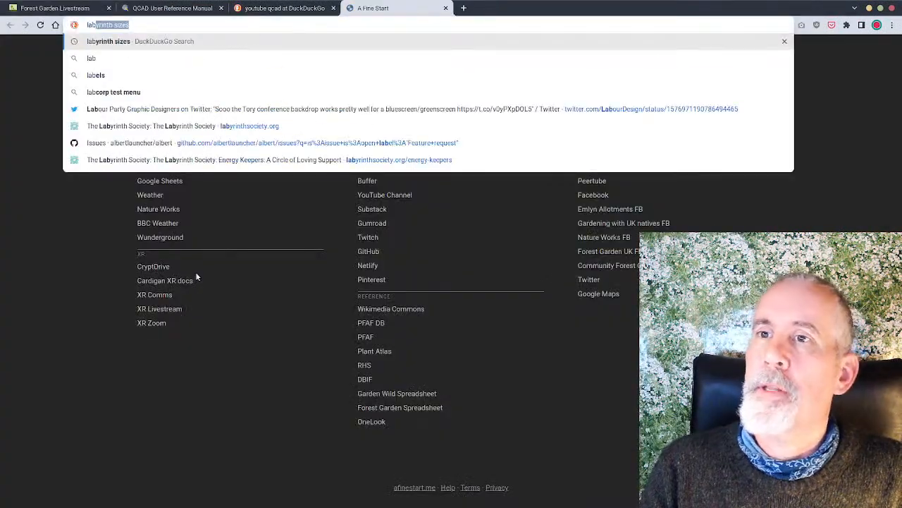
key("Down")
key("Down")
key("Down")
key("Down")
key("Down")
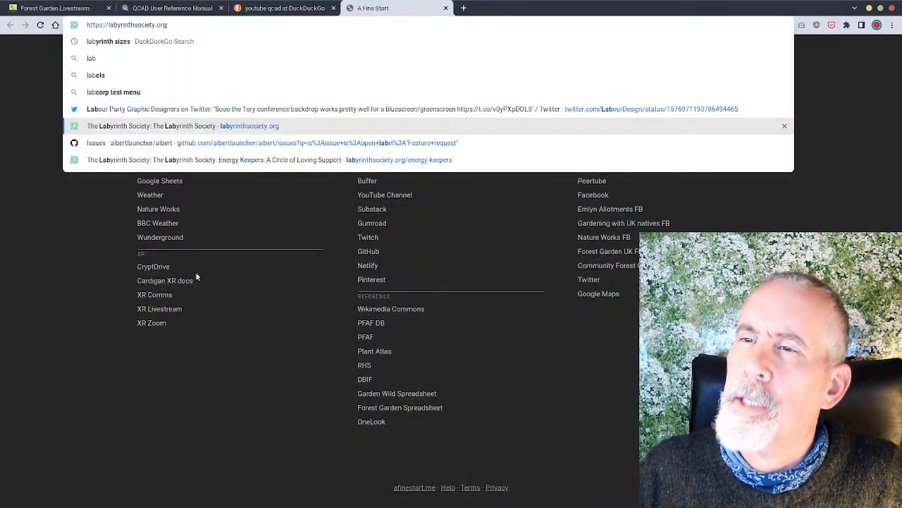
key("Return")
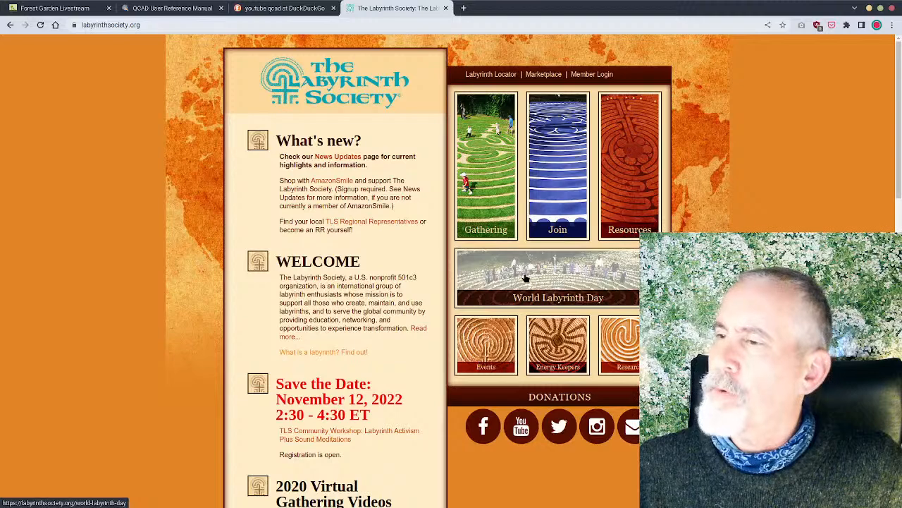
Step: Browse the site's resources, viewing the directions for making a labyrinth and the page on labyrinths in places
left_click(636, 149)
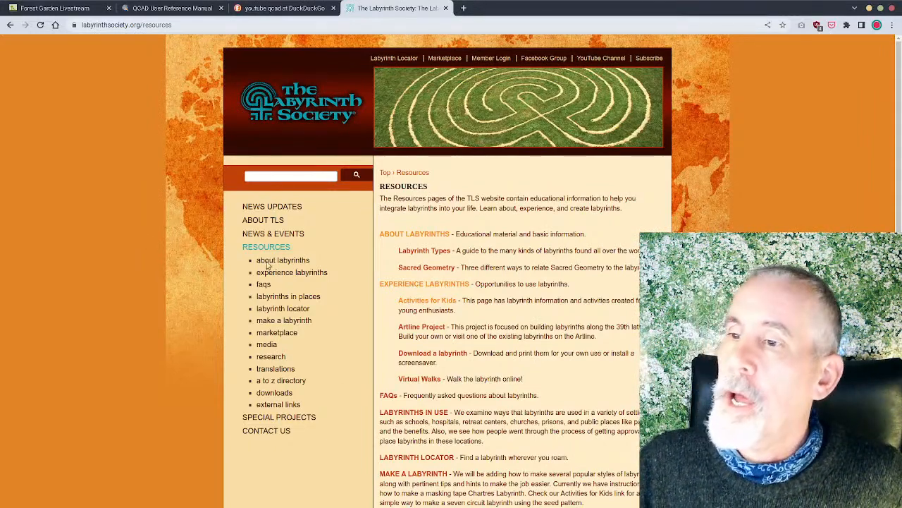
left_click(296, 321)
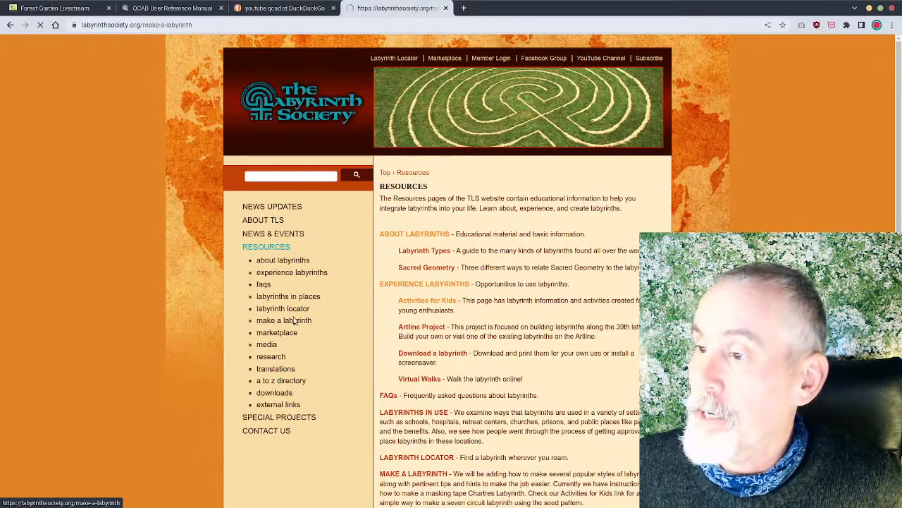
scroll(486, 349, "down", 2)
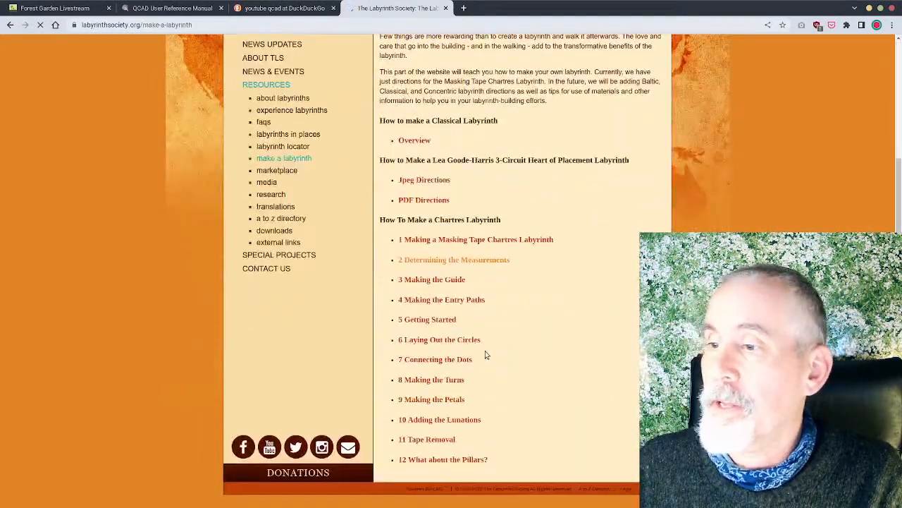
scroll(554, 353, "up", 2)
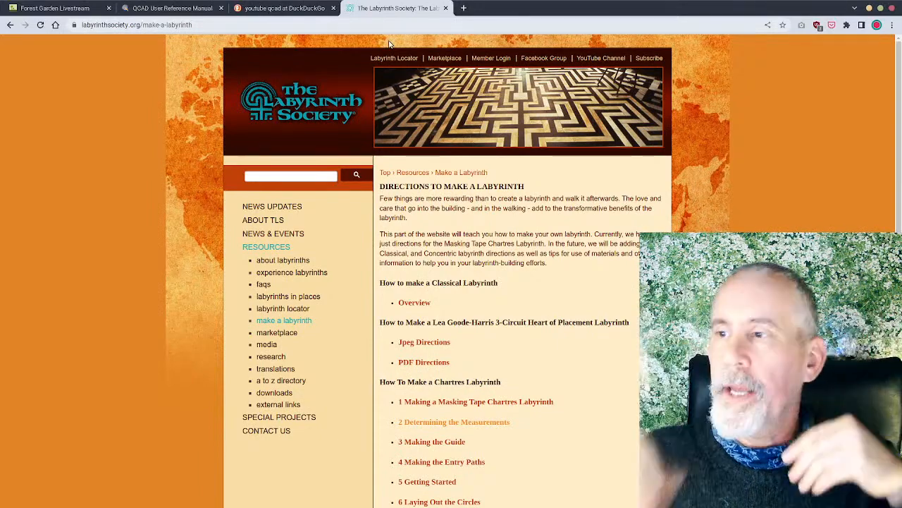
left_click(278, 297)
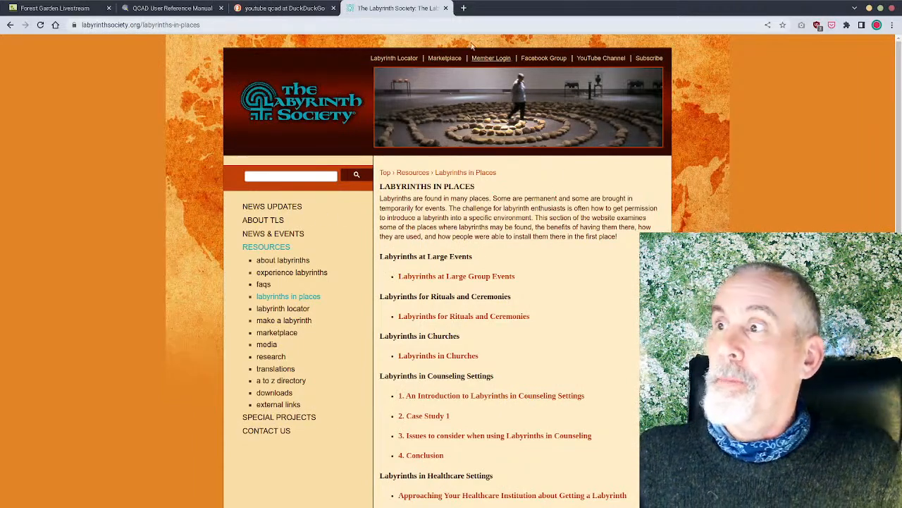
Step: Show the Forest Garden Livestream topic list in the browser, and switch back to the QCAD drawing
left_click(176, 10)
left_click(79, 7)
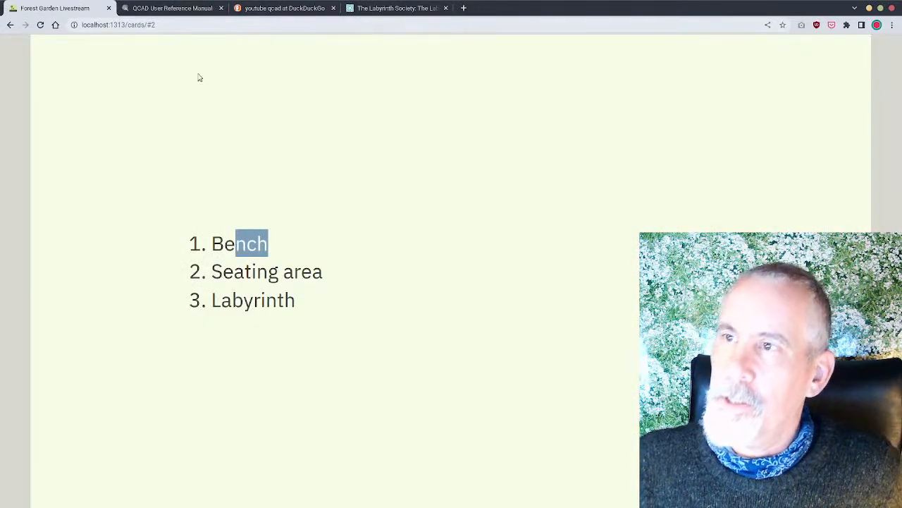
key("alt+Tab")
key("alt+Tab")
key("alt+Tab")
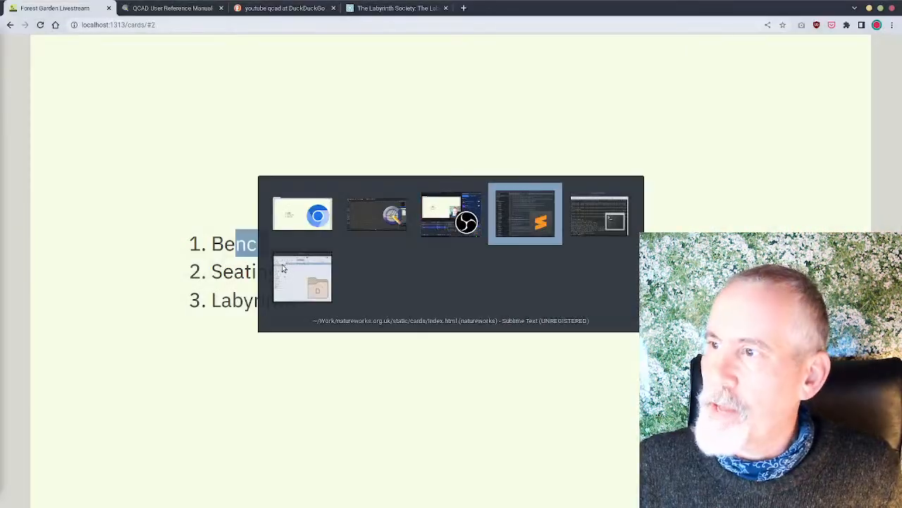
key("alt+shift+Tab")
key("alt+shift+Tab")
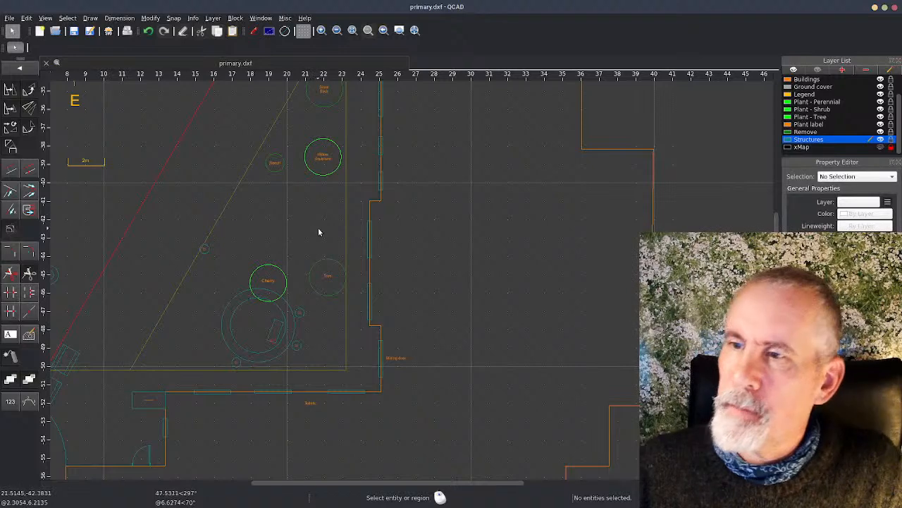
Step: Hide the Remove layer and draw a centre-point circle of about 2.8 m radius on Structures, between the cherry and the willow sculpture
left_click(798, 140)
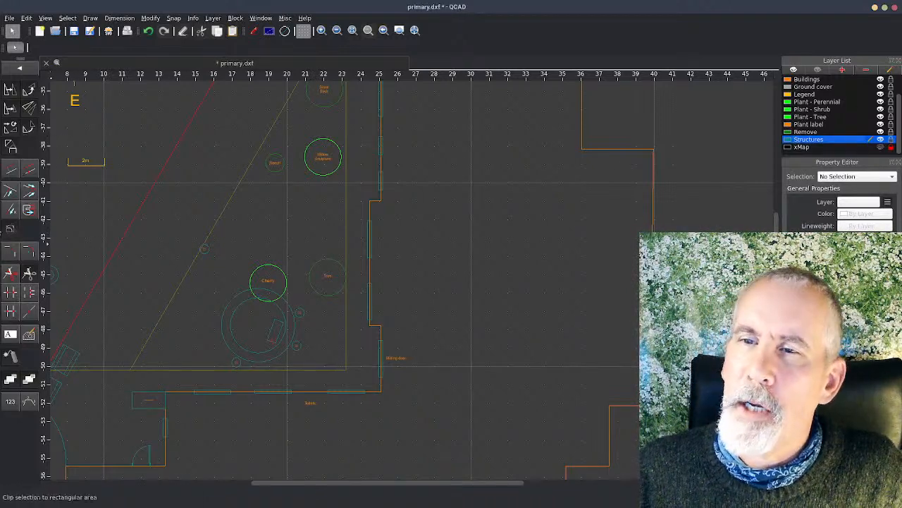
left_click(27, 72)
left_click(30, 96)
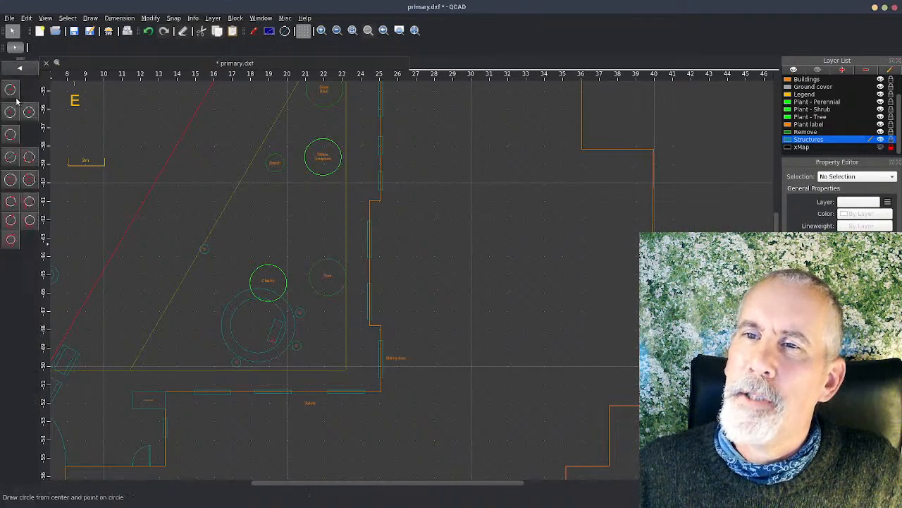
left_click(12, 98)
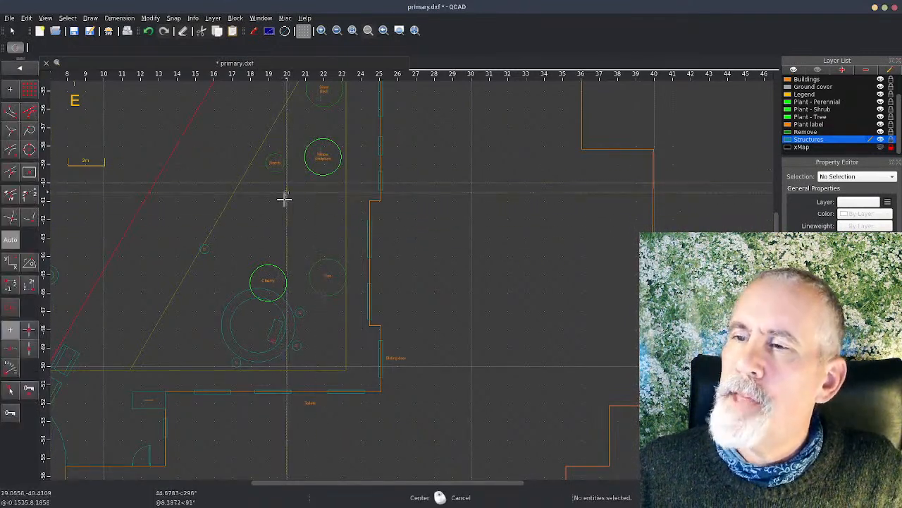
left_click(880, 132)
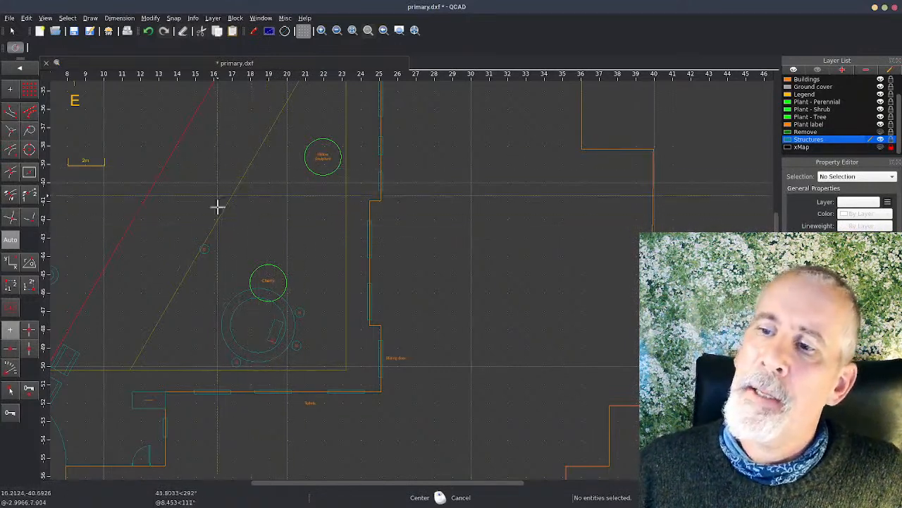
left_click(264, 206)
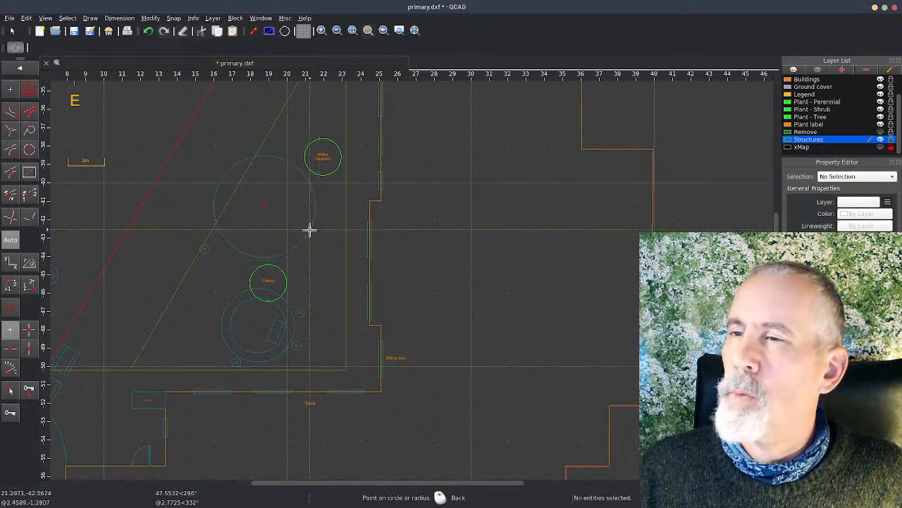
left_click(311, 230)
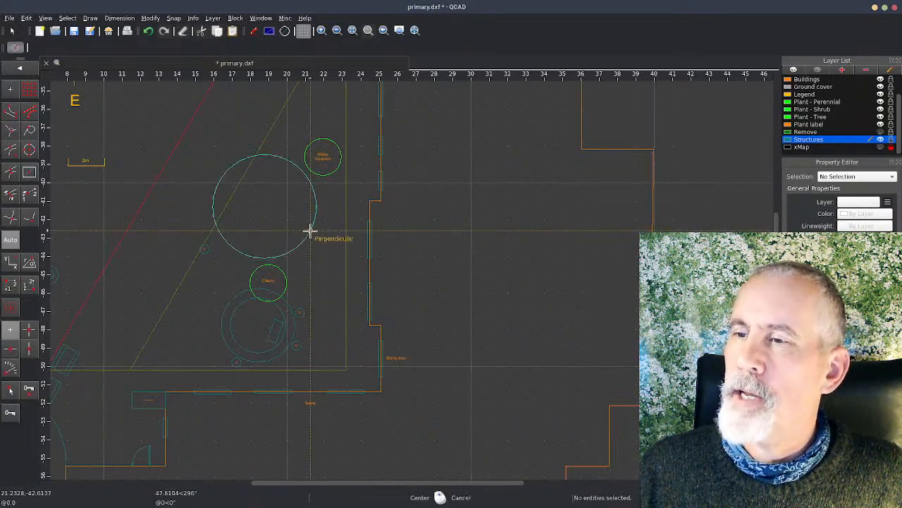
right_click(225, 267)
Step: Enlarge the new labyrinth circle's radius to about 3 m using free positioning, and clear the selection
left_click(215, 190)
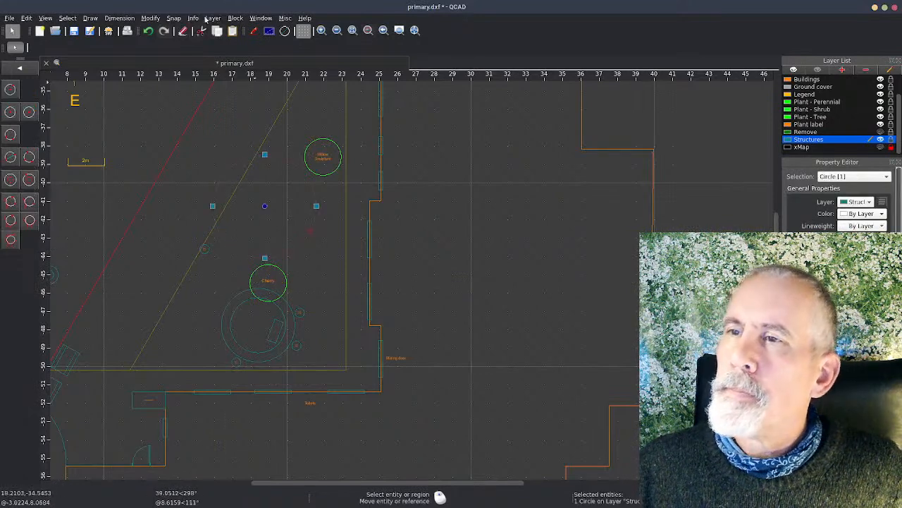
left_click(174, 19)
left_click(189, 30)
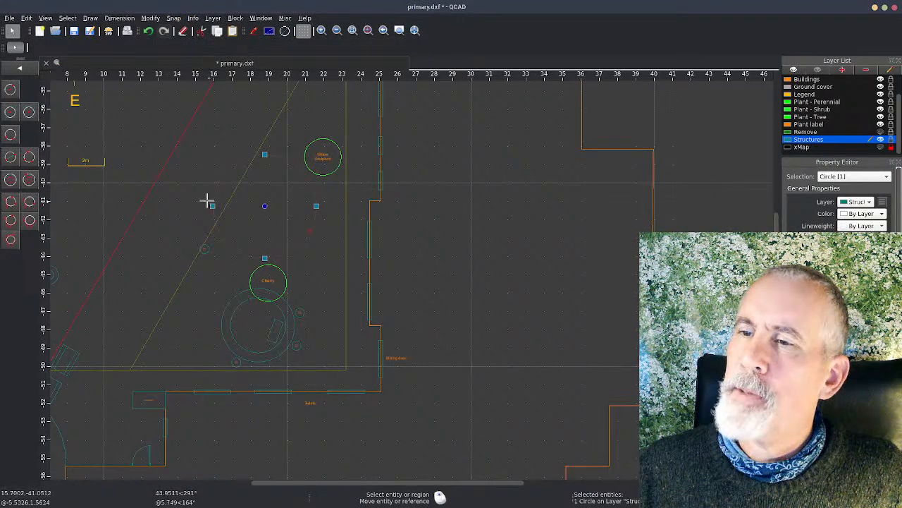
left_click(208, 202)
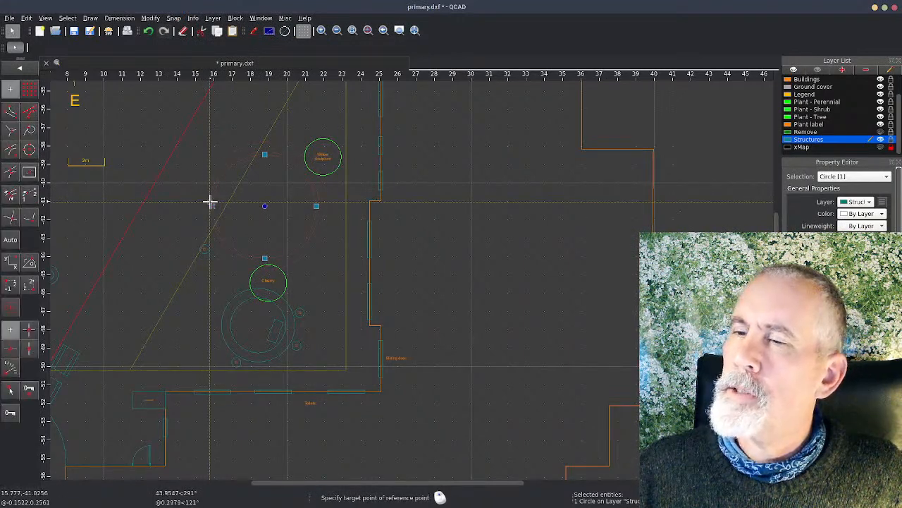
left_click(210, 202)
key("Escape")
middle_click_drag(275, 221, 268, 269)
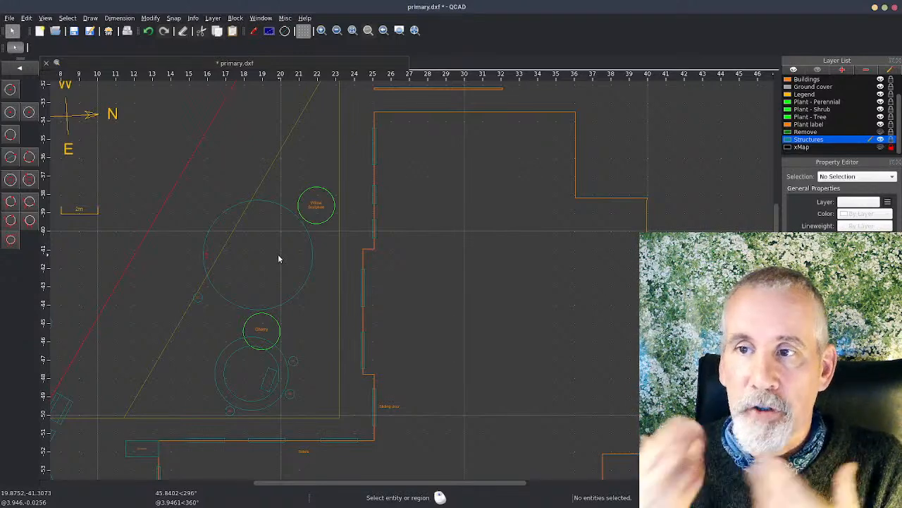
scroll(267, 292, "down", 1)
middle_click_drag(147, 338, 127, 467)
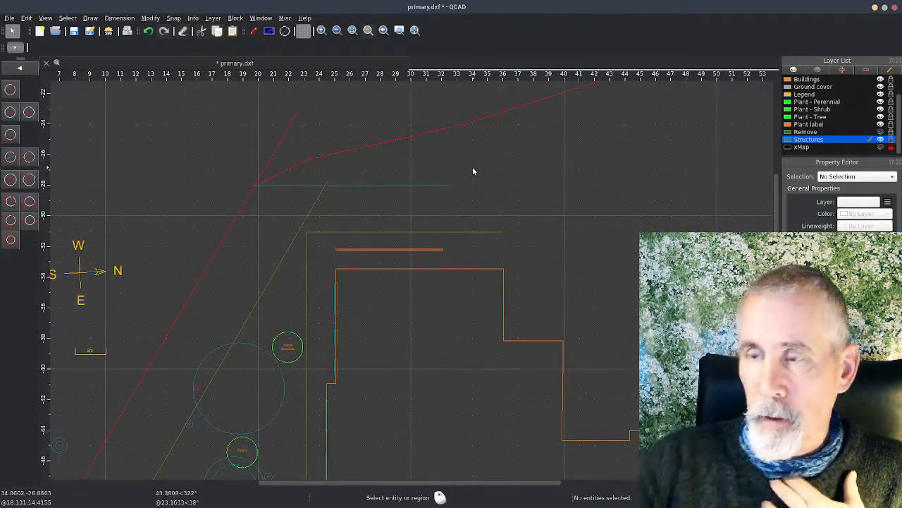
Step: Enlarge the labyrinth circle's radius to about 3.2 m by its reference point nearest the cherry, and clear the selection
scroll(187, 287, "up", 2)
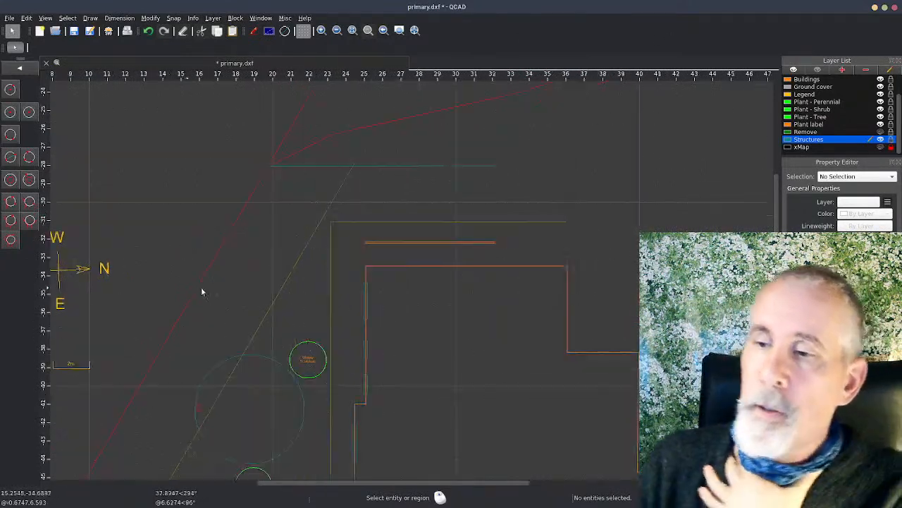
middle_click_drag(247, 289, 261, 147)
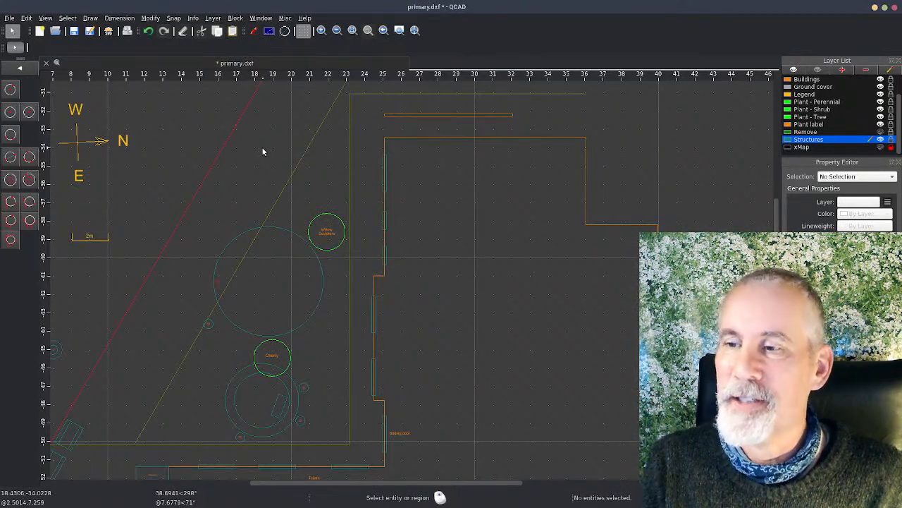
left_click(312, 312)
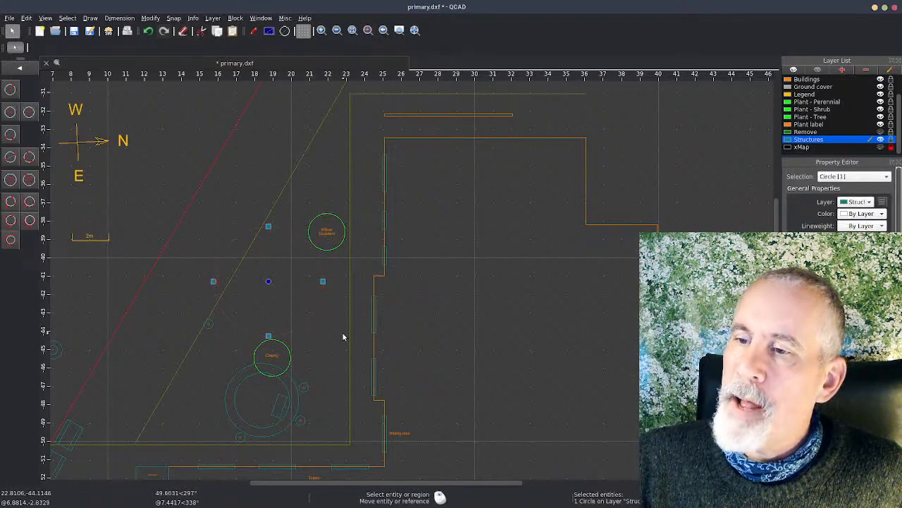
left_click(268, 337)
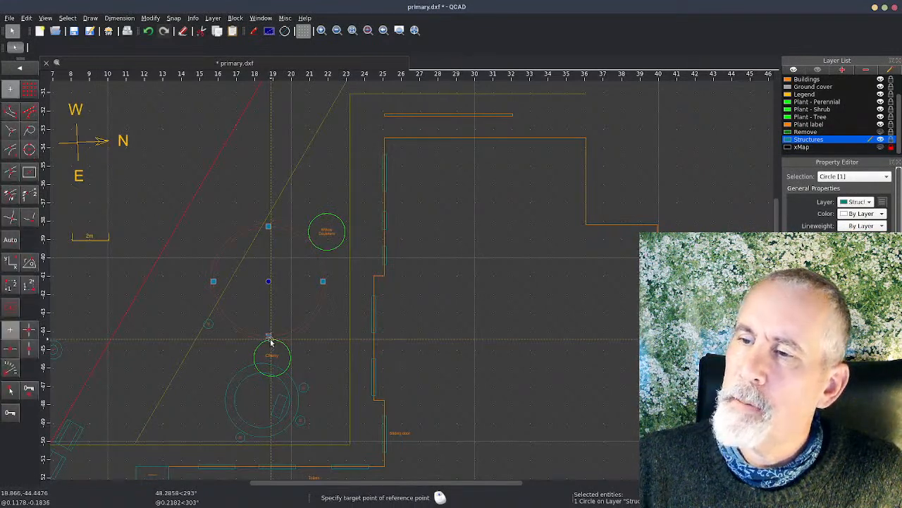
key("Escape")
key("Escape")
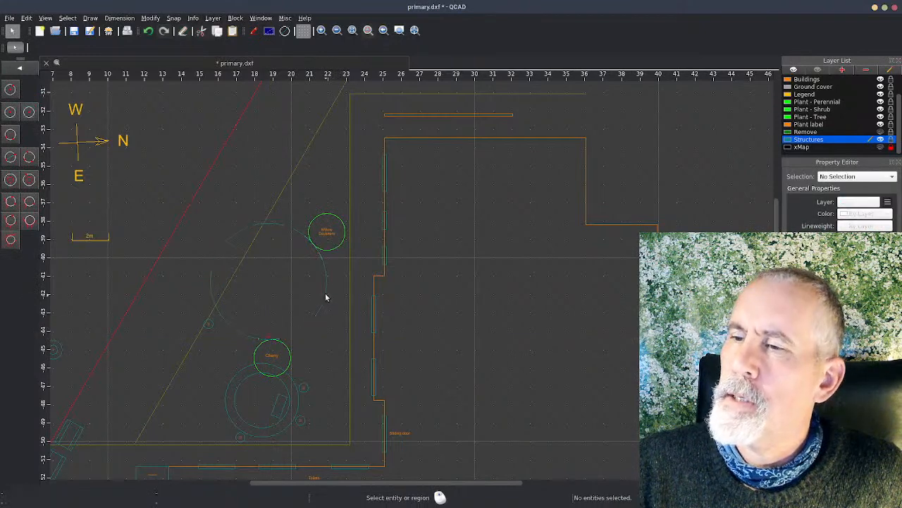
Step: Move the labyrinth circle about 0.3 m south, away from the willow sculpture, and save the drawing
left_click(325, 298)
left_click(320, 293)
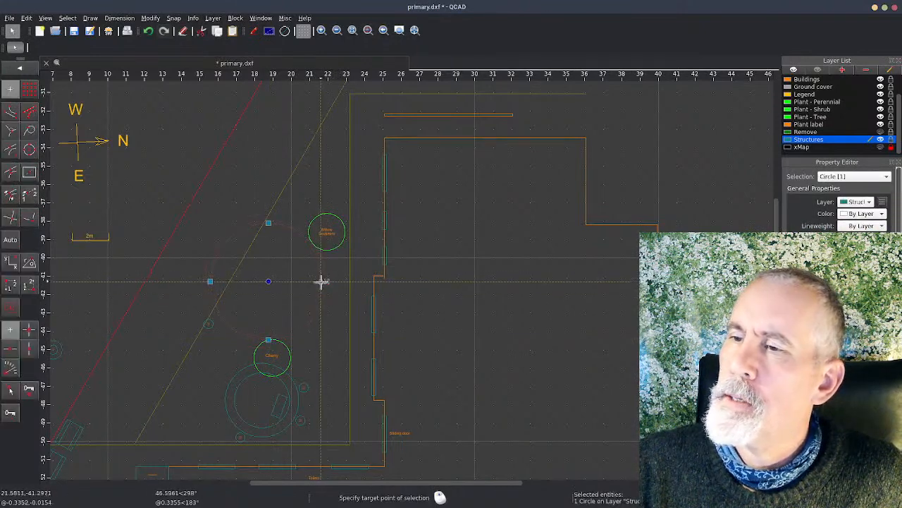
left_click(320, 282)
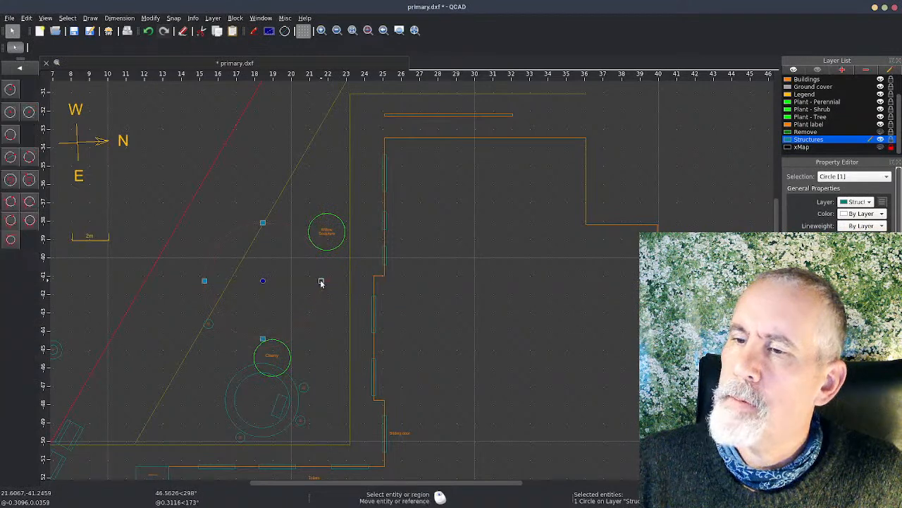
key("Escape")
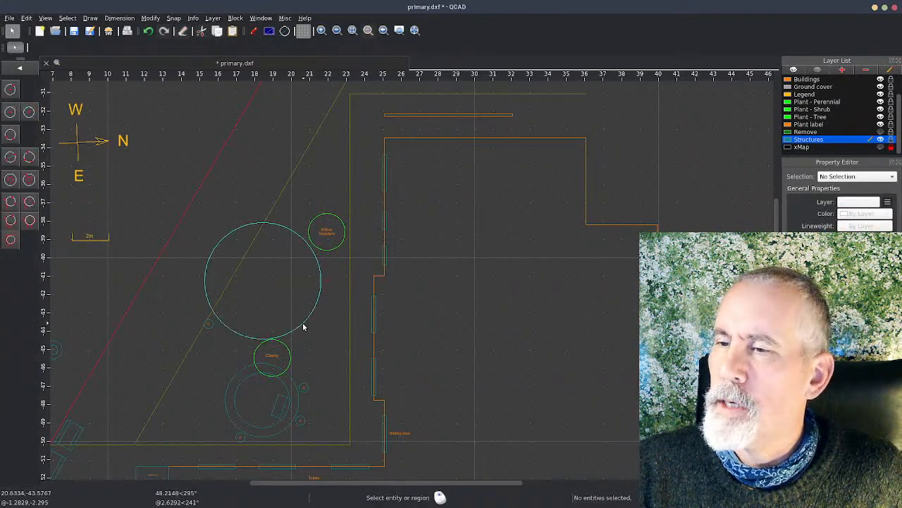
left_click(302, 326)
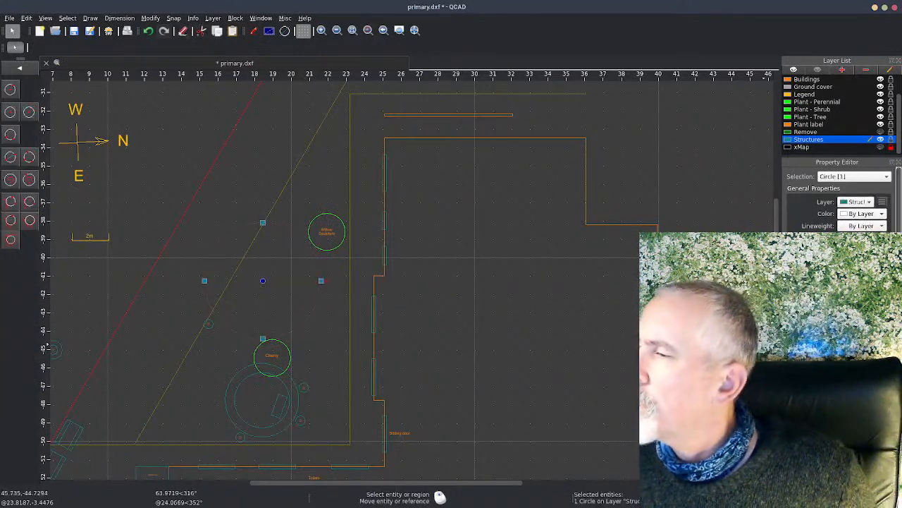
key("Escape")
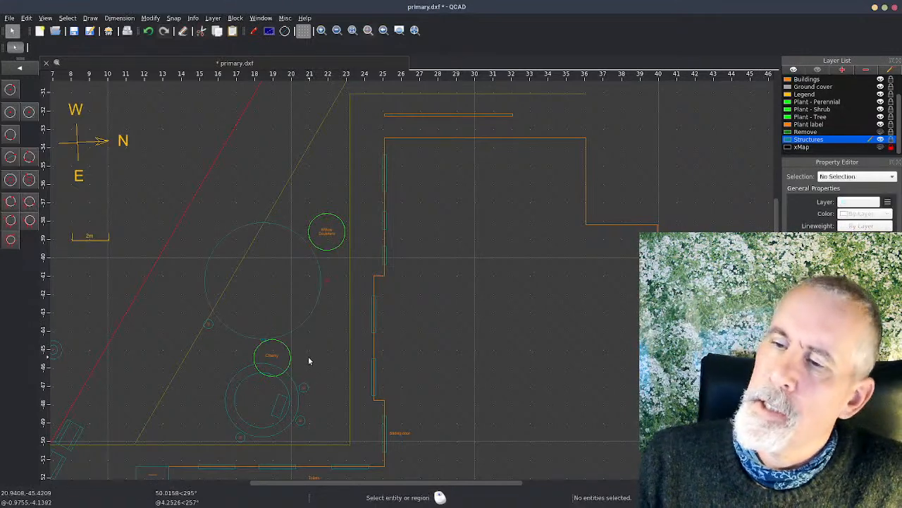
key("ctrl+s")
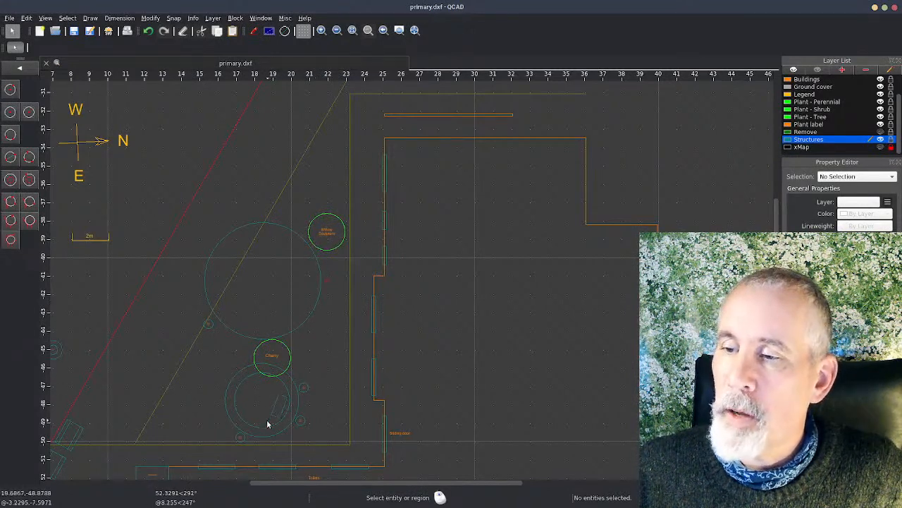
Step: Create a block named Labyrinth from the large circle, using its centre as the reference point
scroll(317, 425, "down", 4)
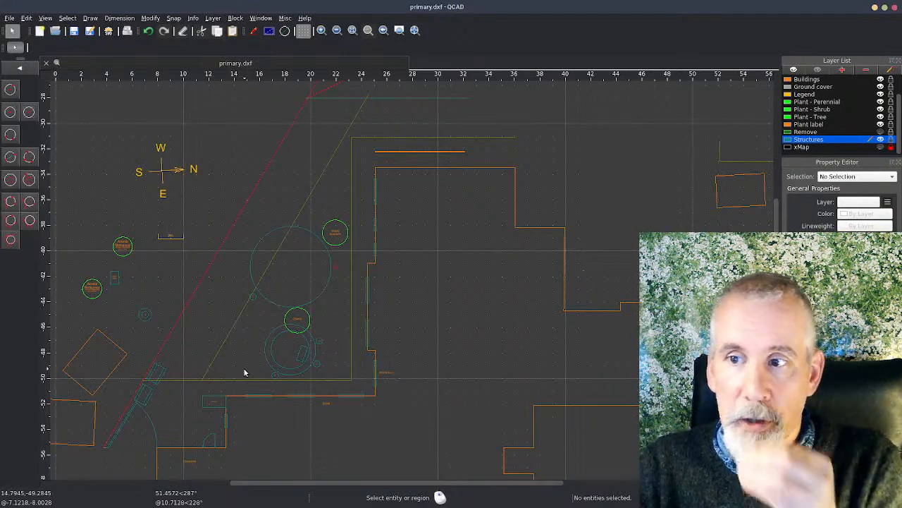
left_click(322, 291)
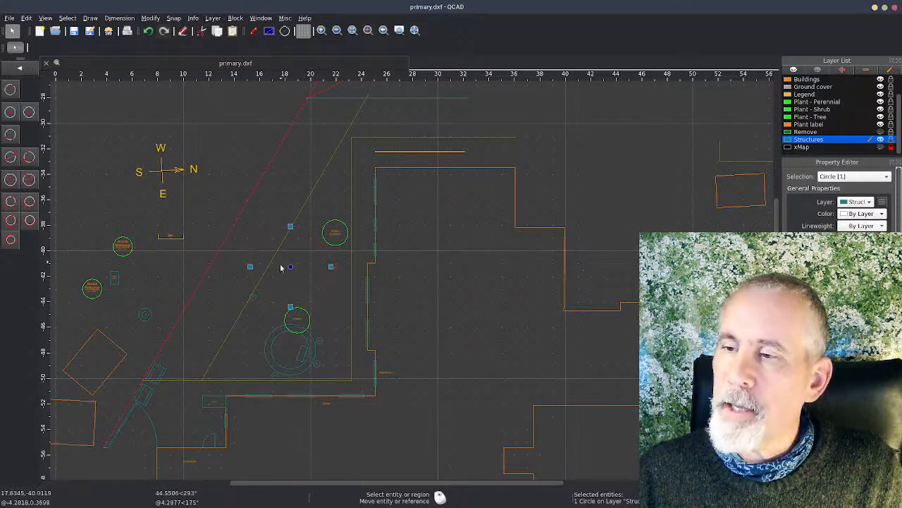
left_click(235, 17)
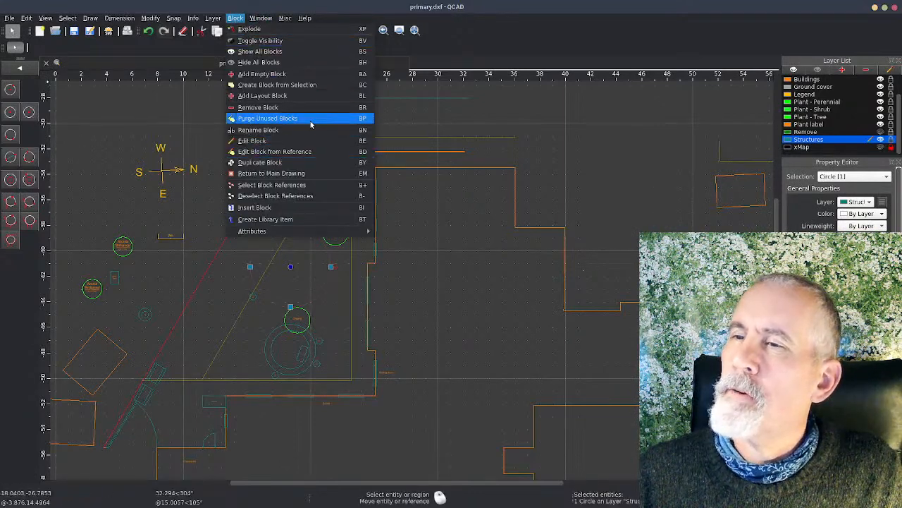
key("Escape")
left_click(291, 267)
left_click_drag(468, 220, 350, 202)
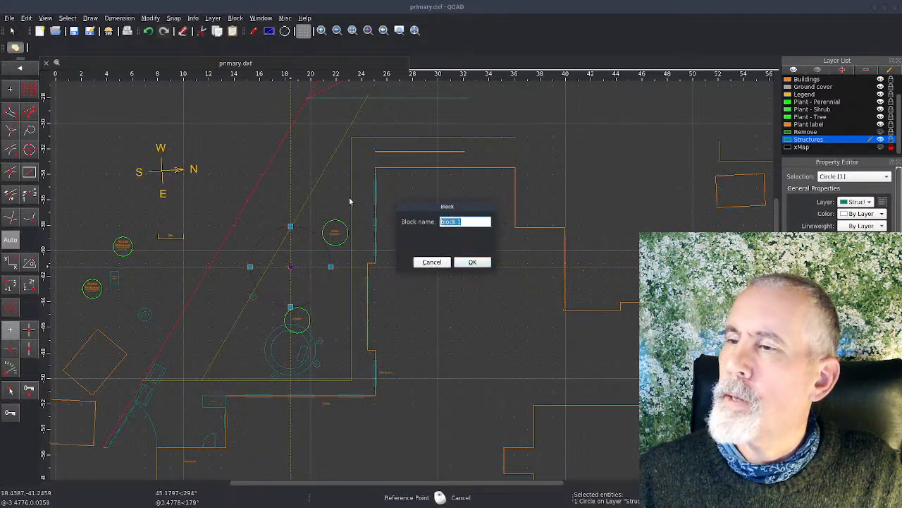
key("BackSpace")
type("Labyrinth")
key("Return")
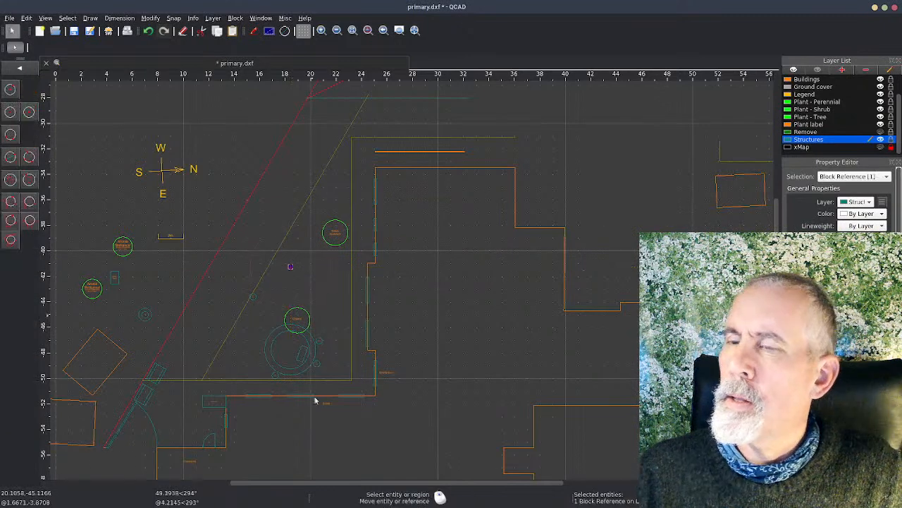
Step: Open the Labyrinth block for editing and add the text "Labyrinth" with height 0.2 at the circle's centre
double_click(321, 291)
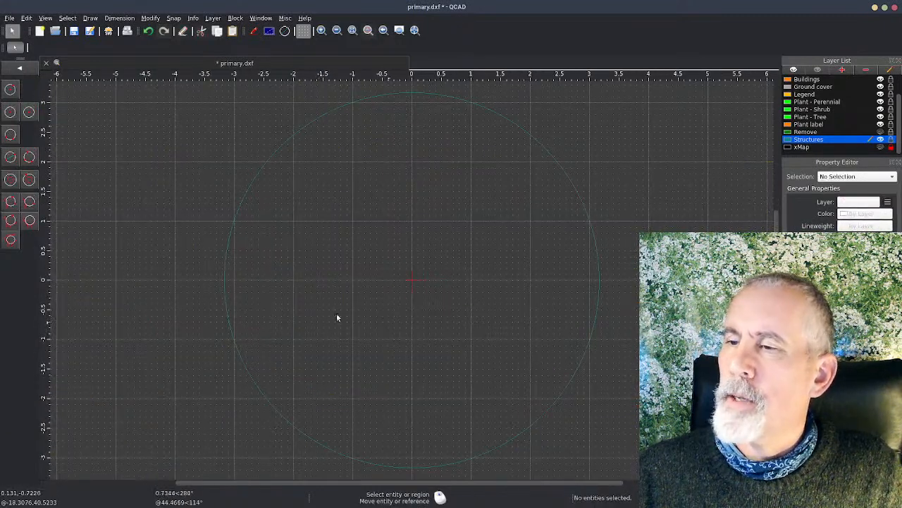
key("t")
key("e")
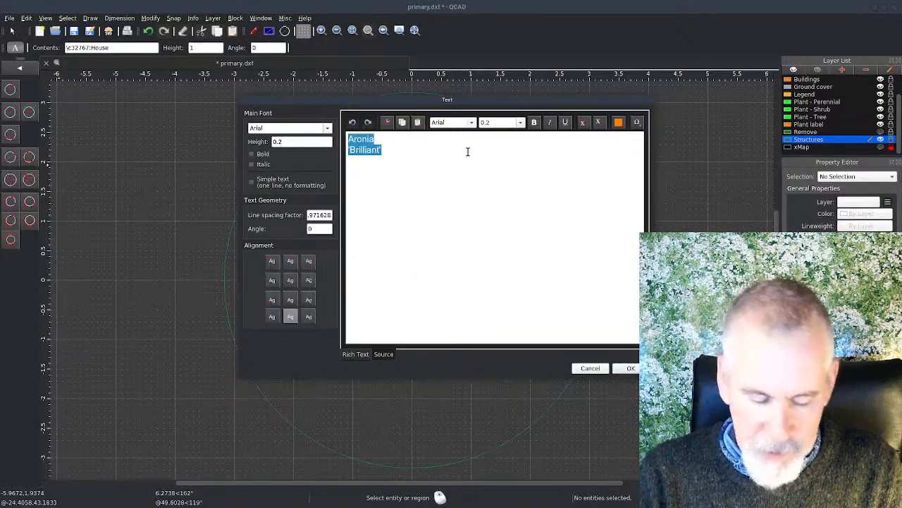
type("Layb")
type("yrinth")
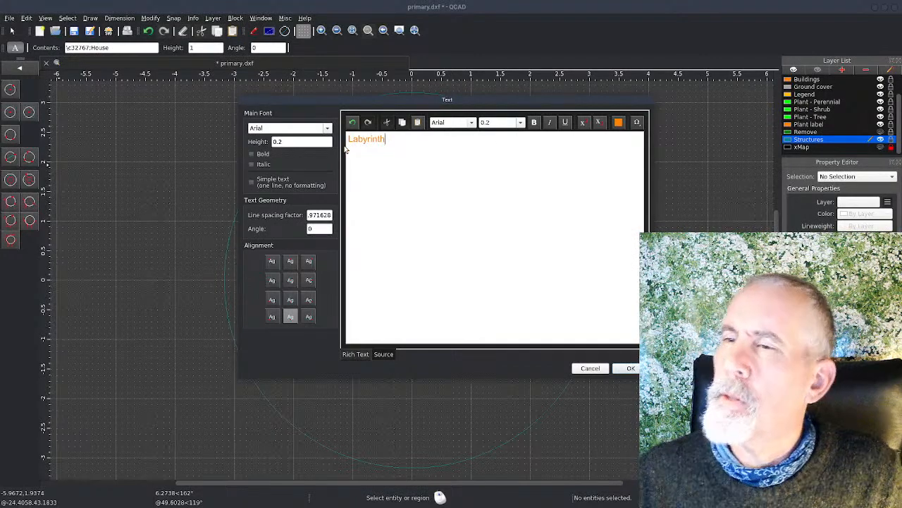
left_click(629, 368)
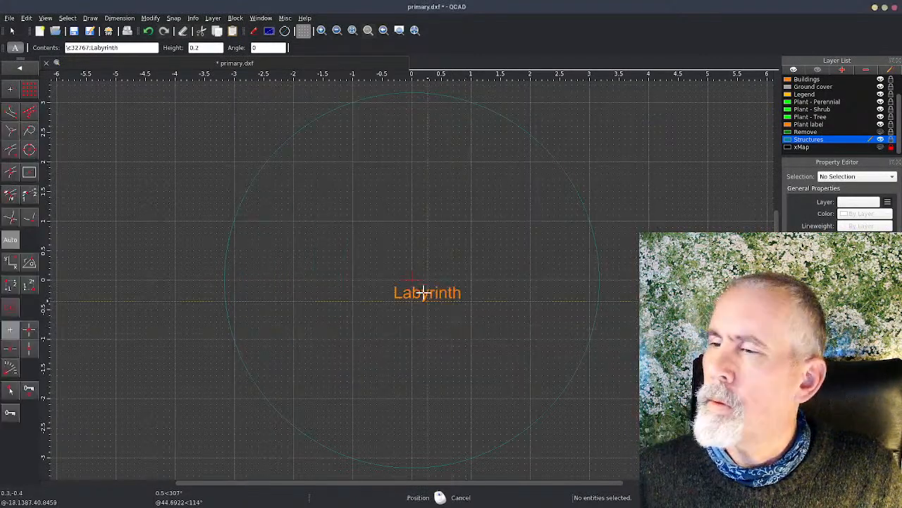
left_click(412, 282)
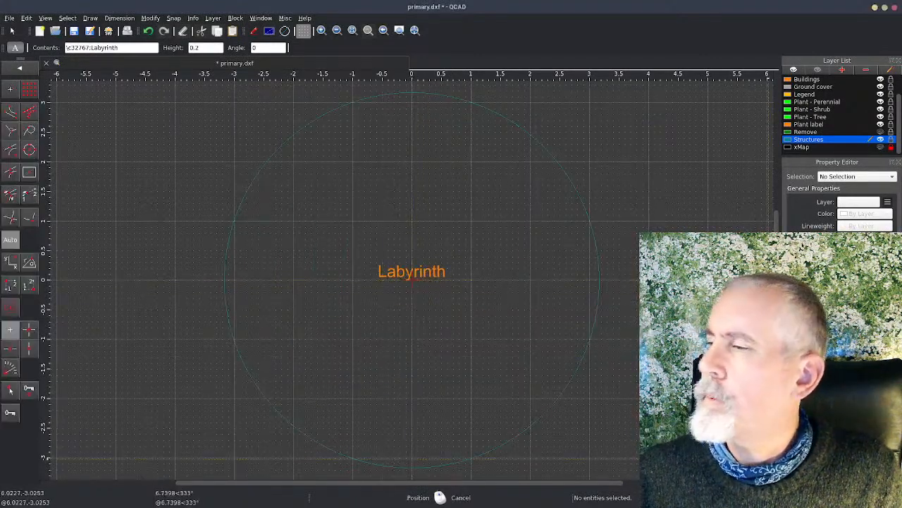
Step: Return from the block to the main drawing, check the labelled labyrinth in place, and save the drawing
double_click(811, 462)
right_click(344, 317)
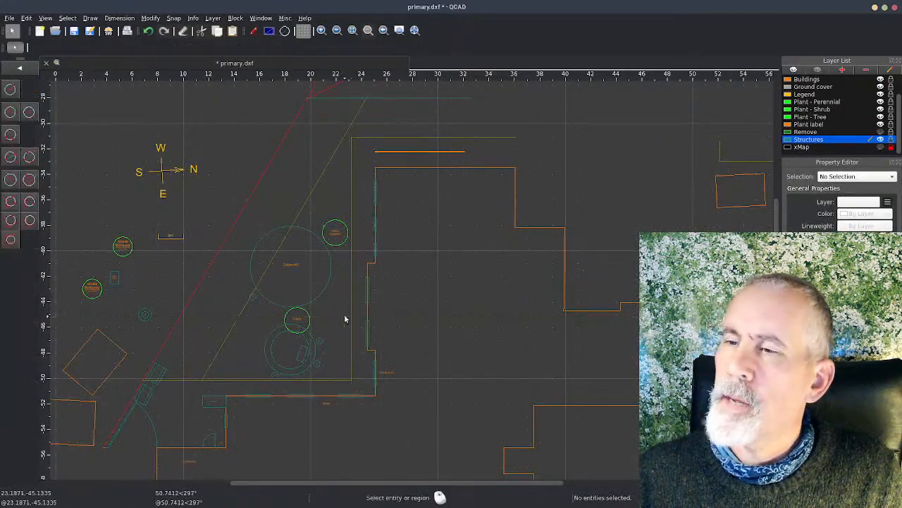
scroll(308, 285, "up", 8)
scroll(280, 308, "down", 4)
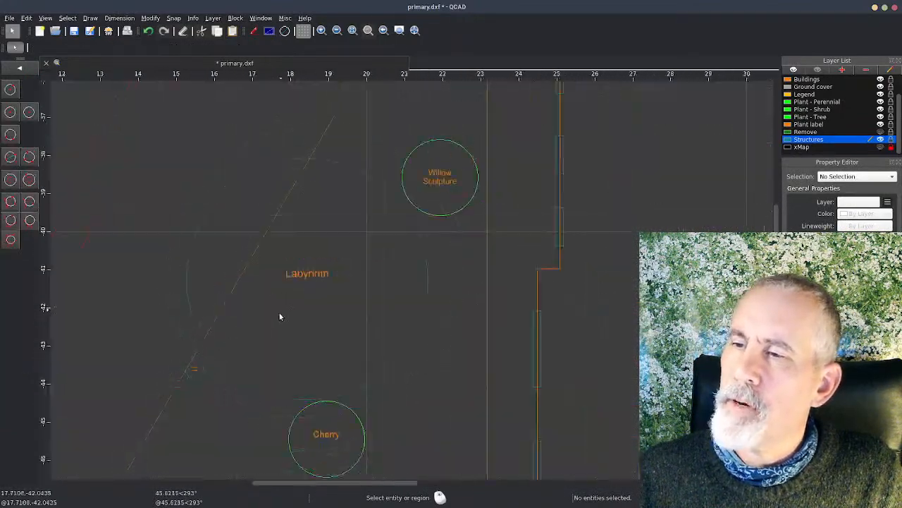
left_click(298, 291)
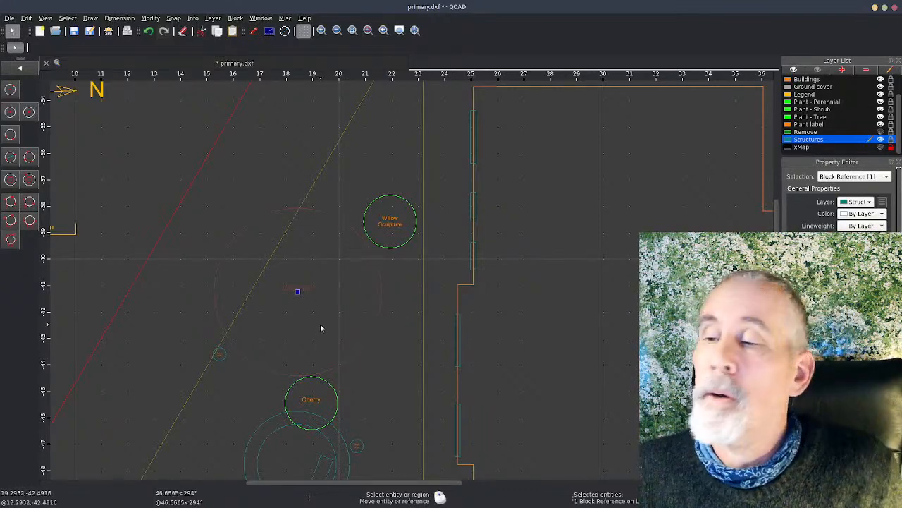
key("Escape")
scroll(364, 346, "down", 4)
key("ctrl+s")
middle_click_drag(383, 374, 385, 258)
Step: Switch to the browser and look through the QCAD Reference Manual's command list as far as the circle tools
key("alt+Tab")
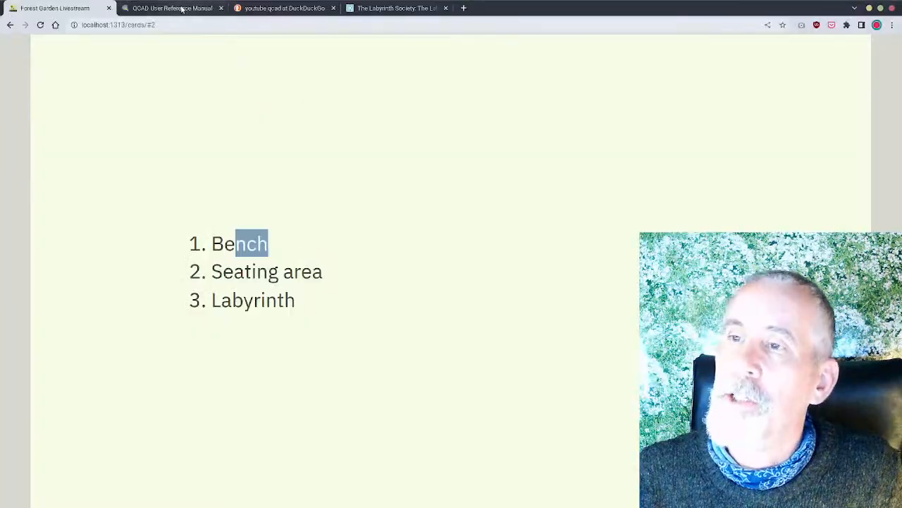
left_click(180, 8)
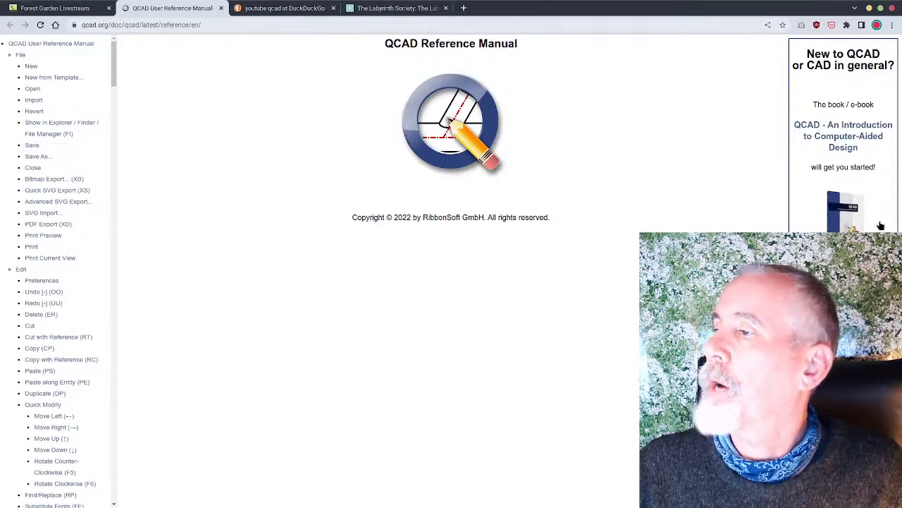
scroll(12, 278, "down", 10)
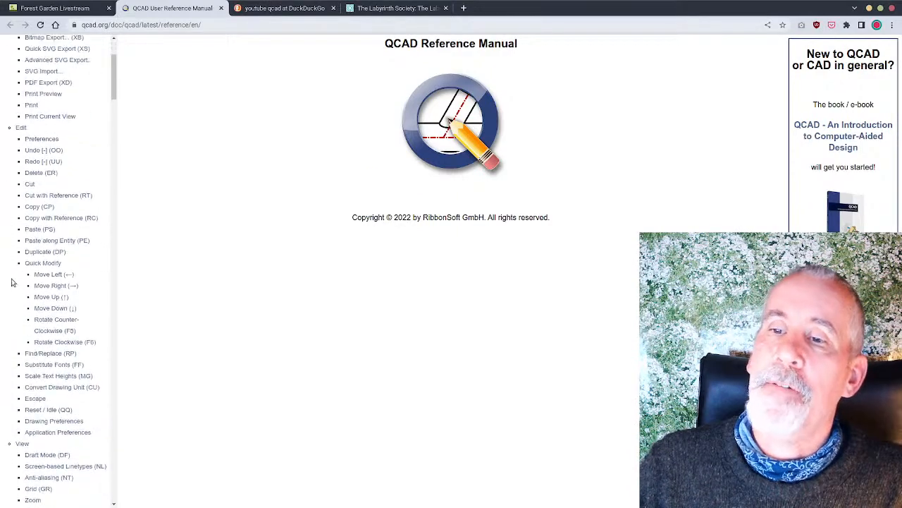
scroll(58, 355, "down", 15)
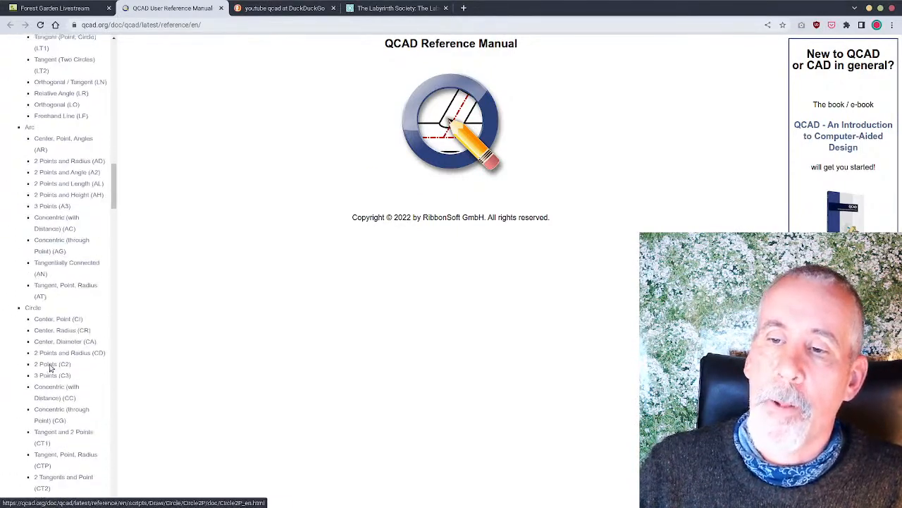
Step: Look through the DuckDuckGo results for "youtube qcad", and return to the Forest Garden Livestream topic list
left_click(284, 8)
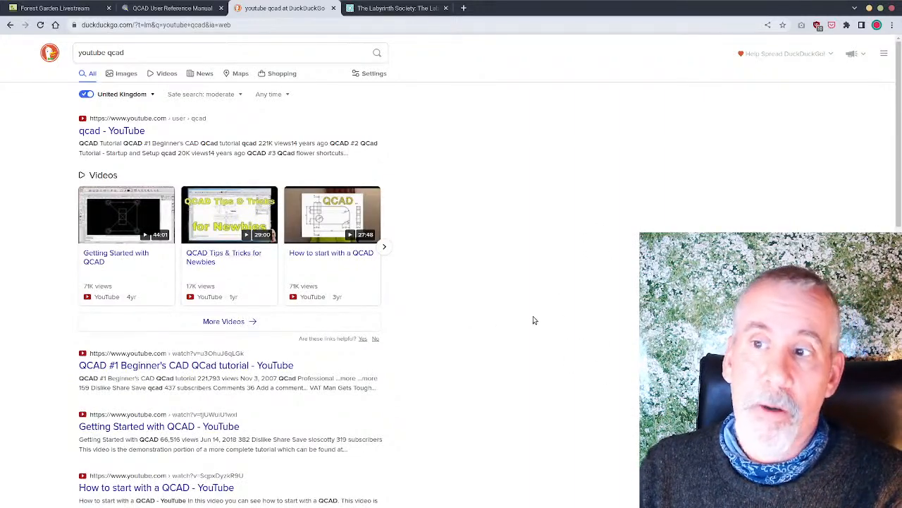
scroll(598, 296, "down", 2)
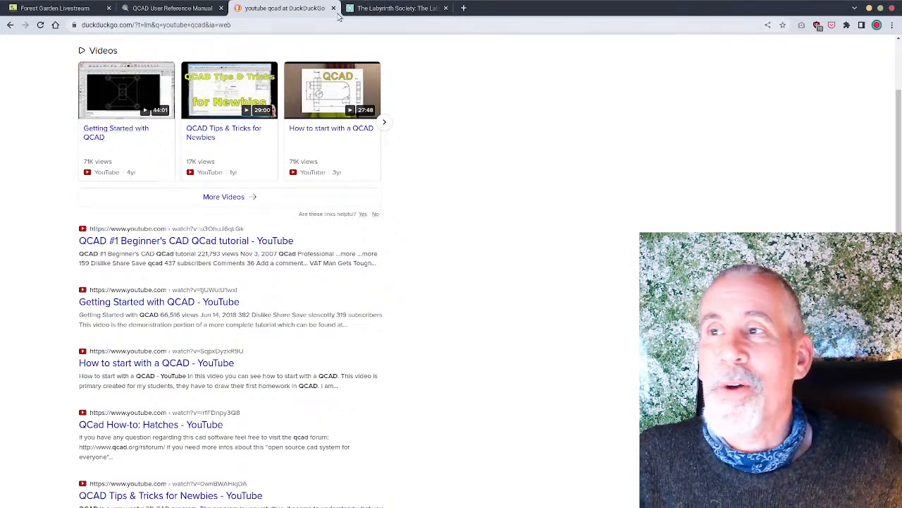
left_click(92, 7)
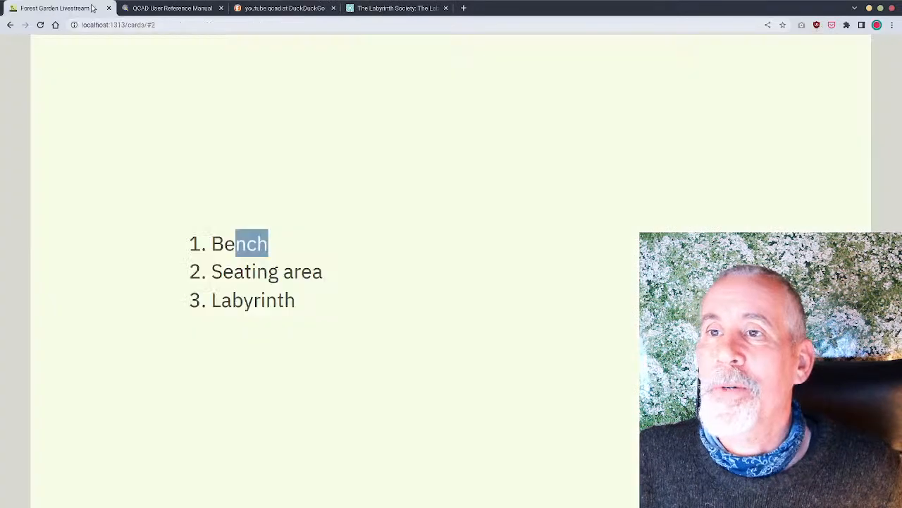